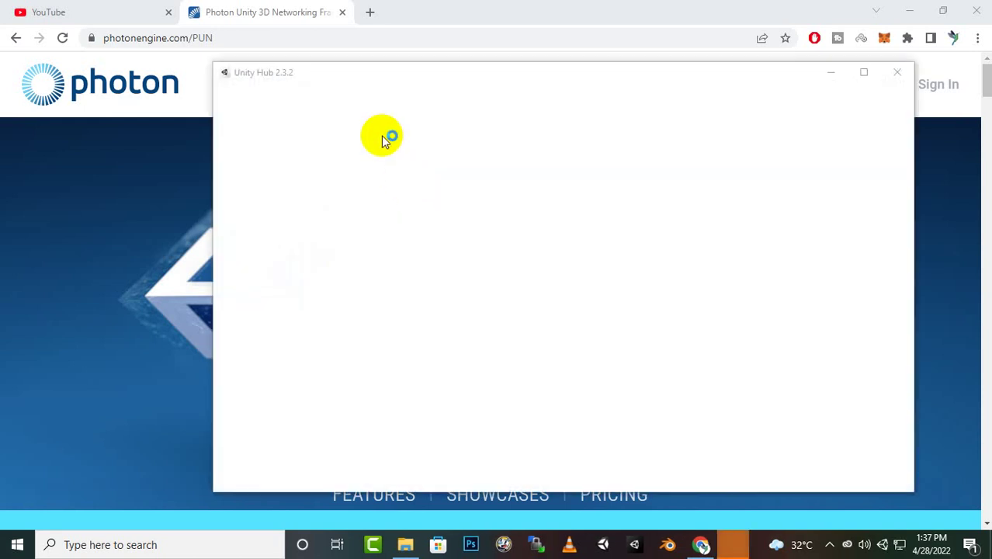
- Bring Chrome's photonengine.com/PUN page with the Free Download offer in front of Unity Hub
{"action": "left_click", "coordinate": [449, 6]}
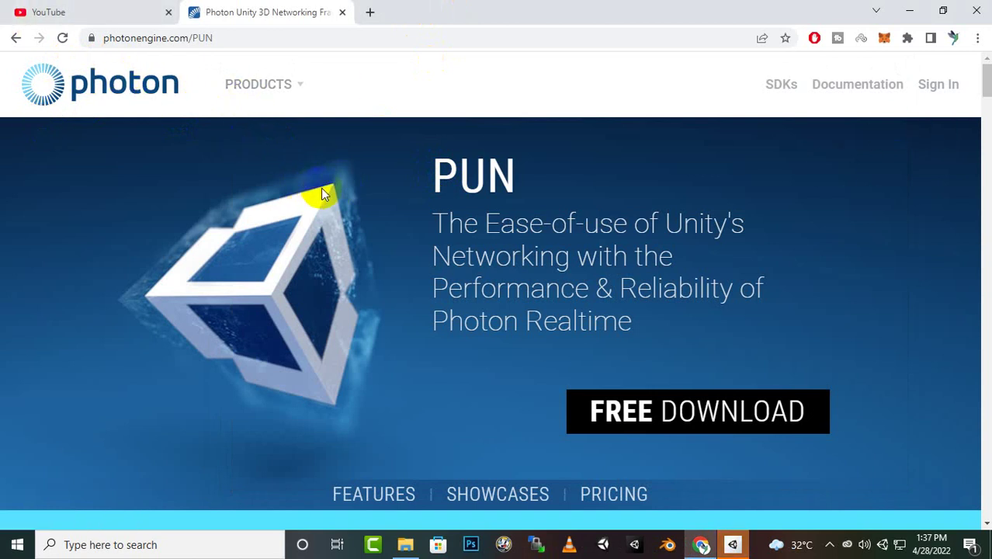
{"action": "left_click", "coordinate": [277, 303]}
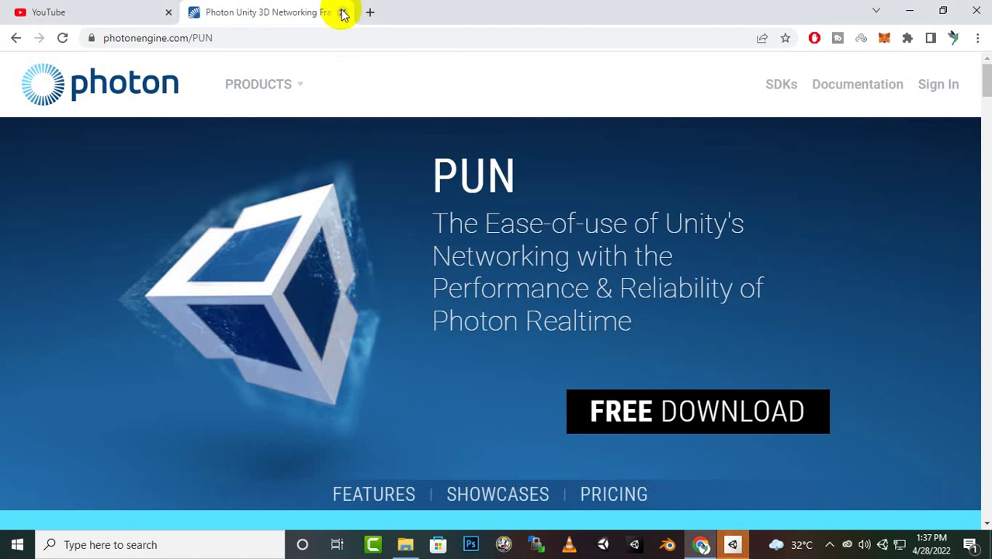
{"action": "right_click", "coordinate": [317, 11]}
{"action": "key", "text": "Escape"}
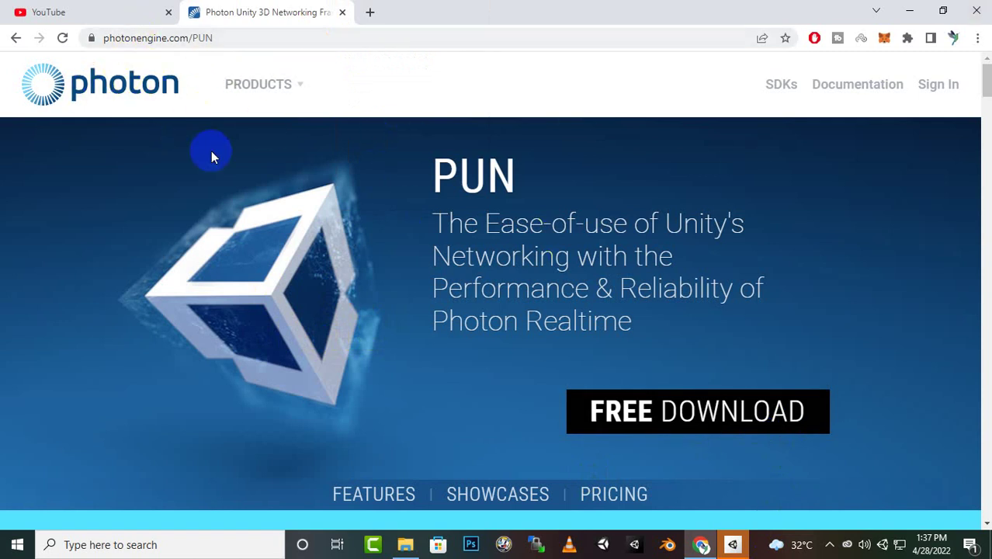
{"action": "scroll", "coordinate": [173, 166], "scroll_direction": "down", "scroll_amount": 3}
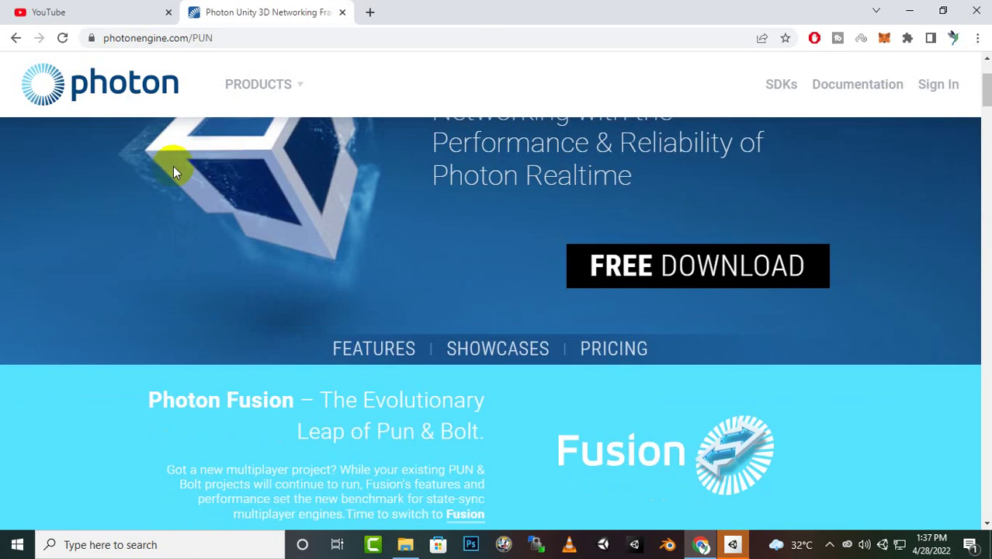
{"action": "scroll", "coordinate": [173, 166], "scroll_direction": "down", "scroll_amount": 2}
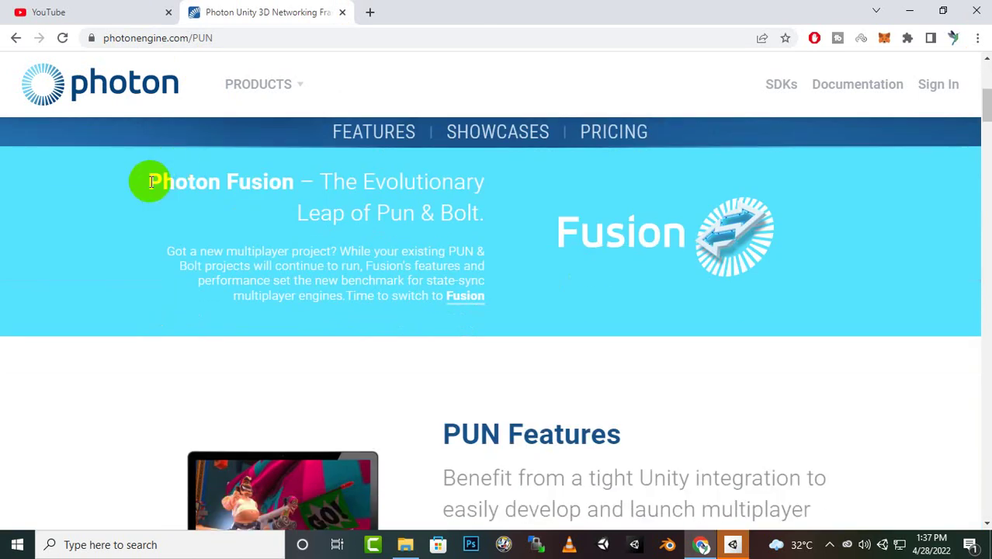
{"action": "left_click_drag", "start_coordinate": [155, 182], "coordinate": [293, 183]}
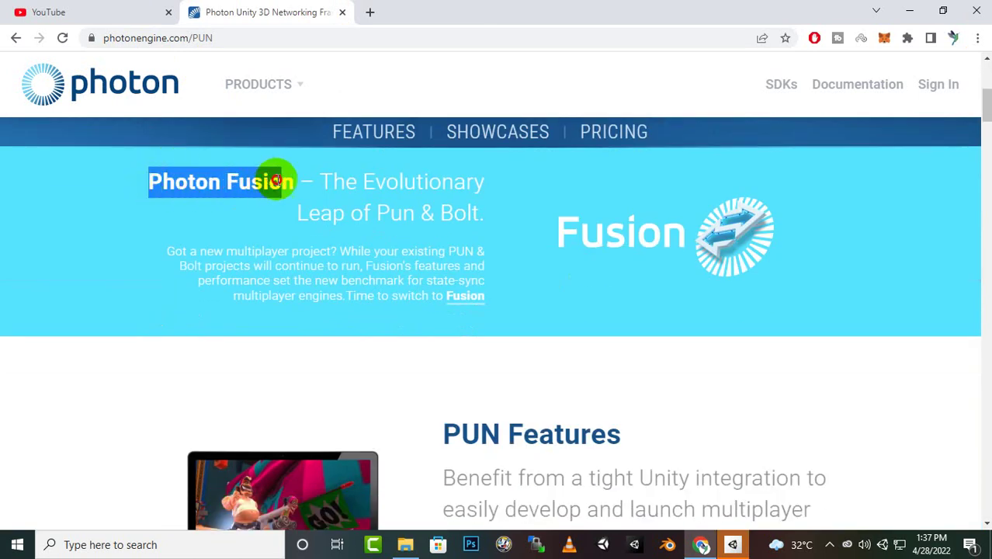
{"action": "left_click_drag", "start_coordinate": [482, 213], "coordinate": [364, 220]}
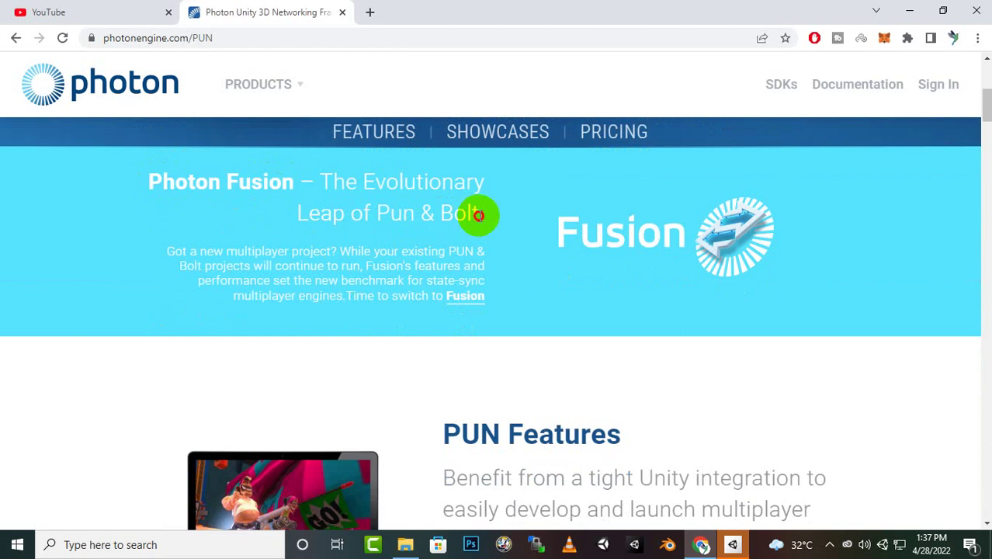
{"action": "left_click", "coordinate": [361, 234]}
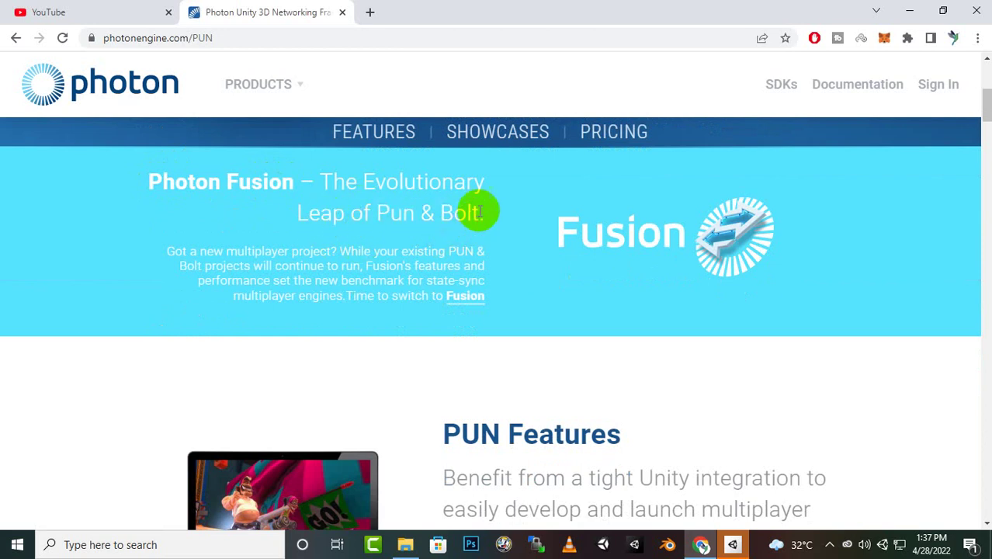
{"action": "mouse_move", "coordinate": [475, 212]}
{"action": "left_mouse_down"}
{"action": "mouse_move", "coordinate": [392, 215]}
{"action": "mouse_move", "coordinate": [310, 181]}
{"action": "left_mouse_up"}
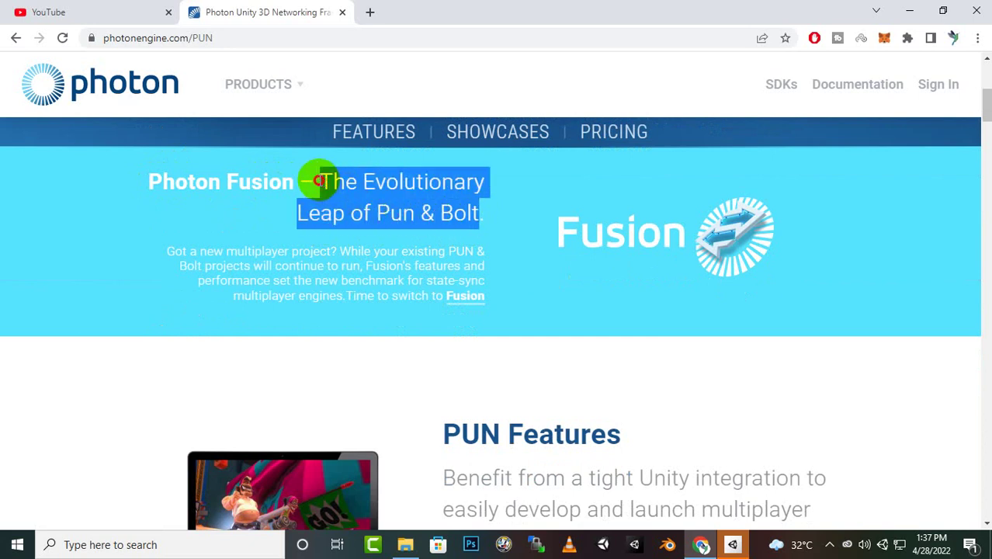
{"action": "left_click", "coordinate": [322, 248]}
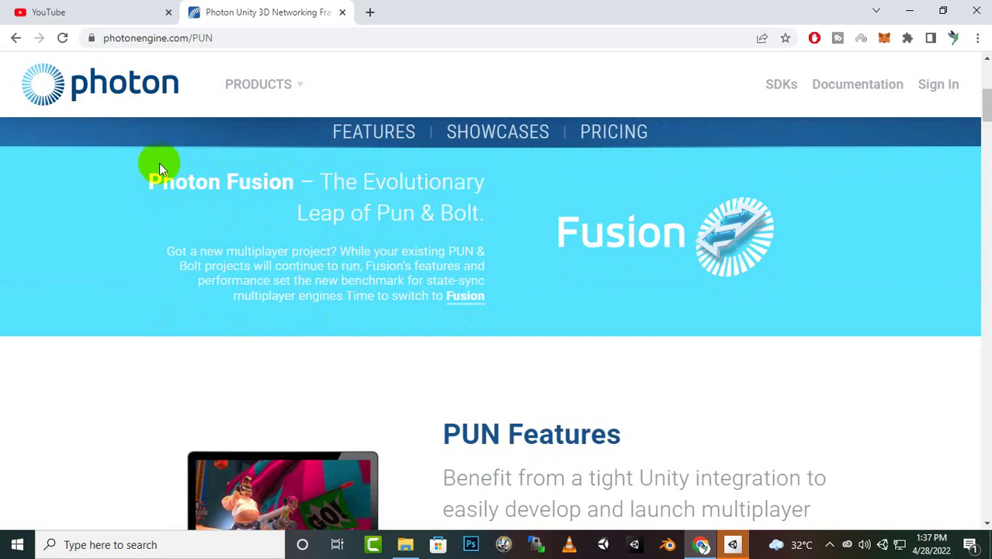
{"action": "mouse_move", "coordinate": [159, 166]}
{"action": "left_mouse_down"}
{"action": "mouse_move", "coordinate": [297, 194]}
{"action": "mouse_move", "coordinate": [483, 208]}
{"action": "left_mouse_up"}
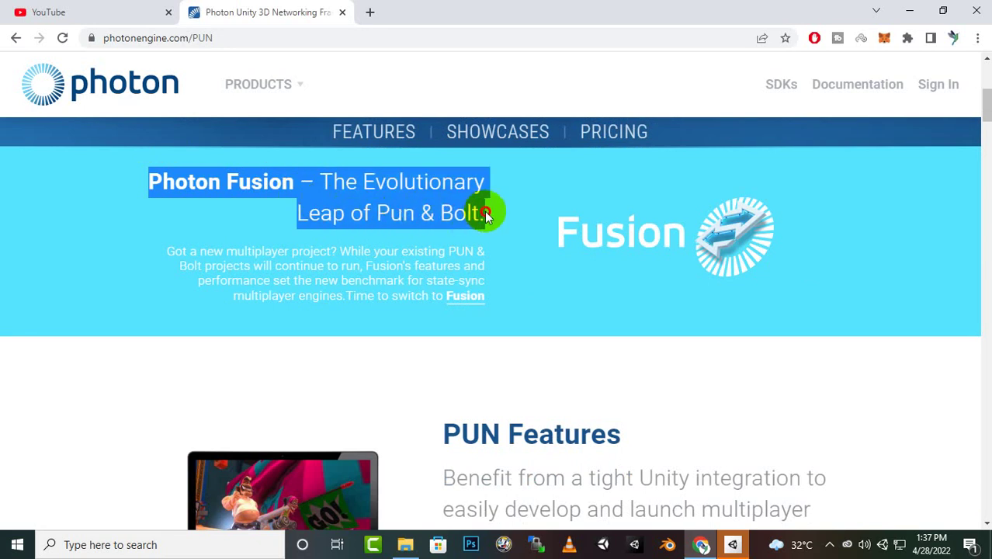
{"action": "left_click", "coordinate": [230, 179]}
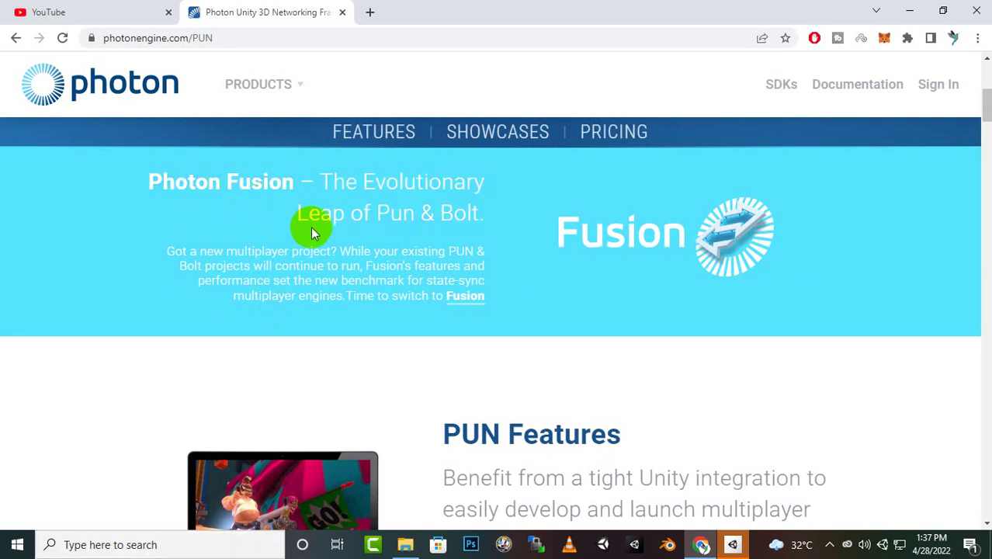
- Read down the PUN features, past Worry-Free Pricing, to the DOWNLOAD FREE PACKAGE button
{"action": "scroll", "coordinate": [305, 229], "scroll_direction": "down", "scroll_amount": 2}
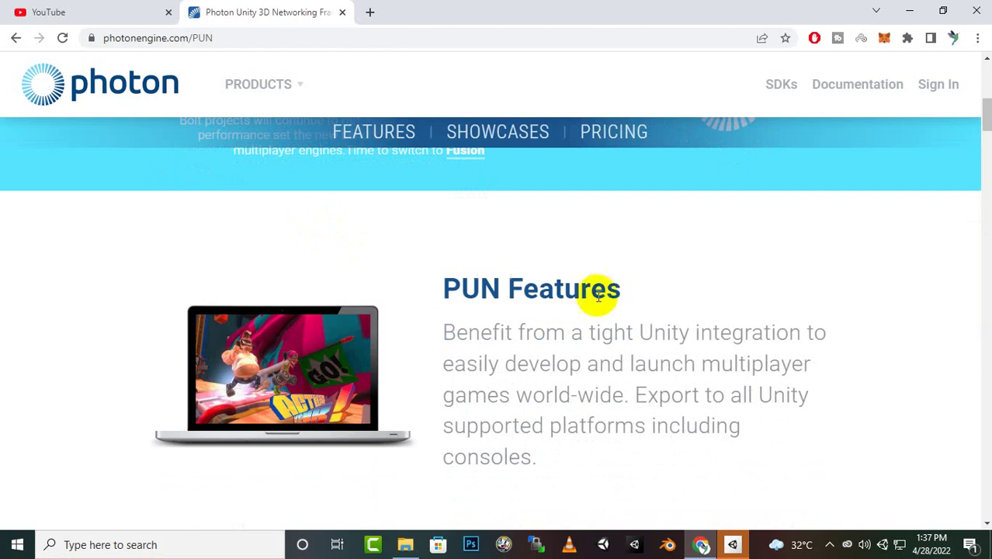
{"action": "scroll", "coordinate": [501, 359], "scroll_direction": "down", "scroll_amount": 4}
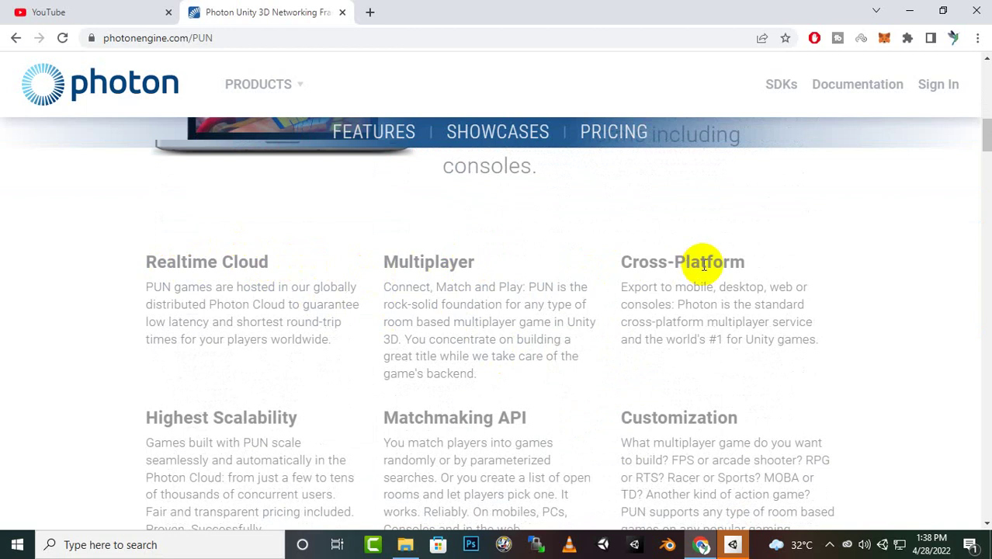
{"action": "scroll", "coordinate": [665, 284], "scroll_direction": "down", "scroll_amount": 1}
{"action": "scroll", "coordinate": [665, 284], "scroll_direction": "down", "scroll_amount": 2}
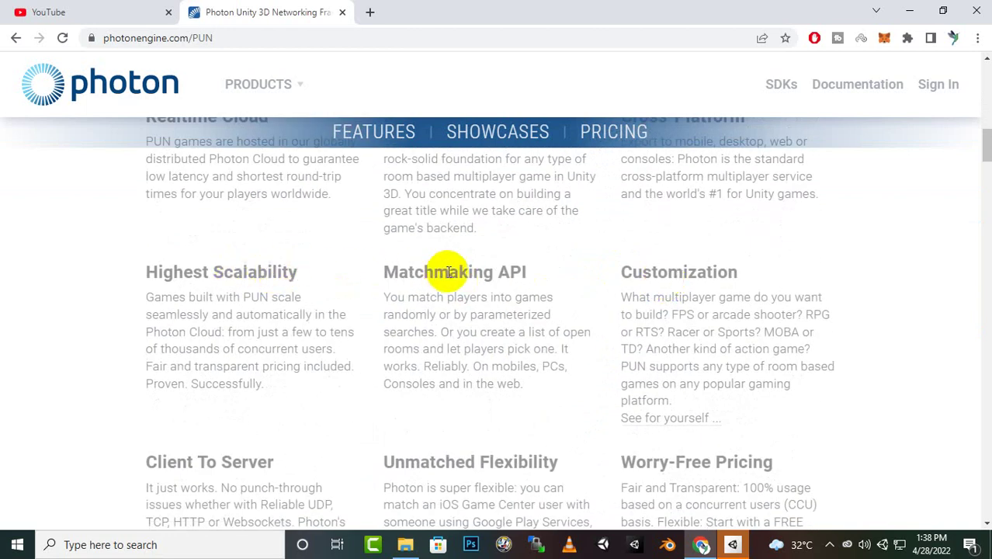
{"action": "right_click", "coordinate": [343, 315]}
{"action": "scroll", "coordinate": [211, 365], "scroll_direction": "down", "scroll_amount": 1}
{"action": "scroll", "coordinate": [228, 348], "scroll_direction": "down", "scroll_amount": 1}
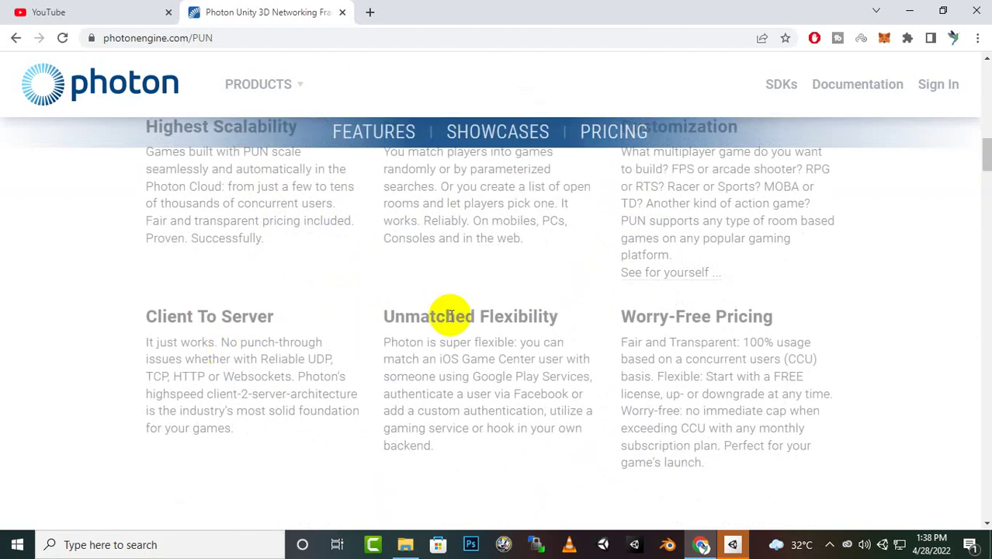
{"action": "left_click_drag", "start_coordinate": [652, 317], "coordinate": [686, 318]}
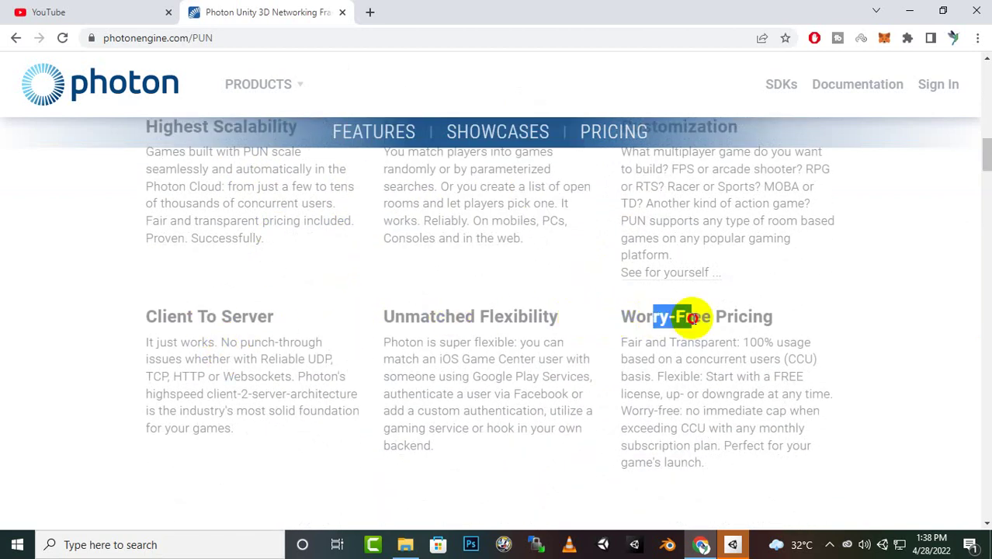
{"action": "left_click", "coordinate": [565, 322]}
{"action": "scroll", "coordinate": [618, 359], "scroll_direction": "down", "scroll_amount": 2}
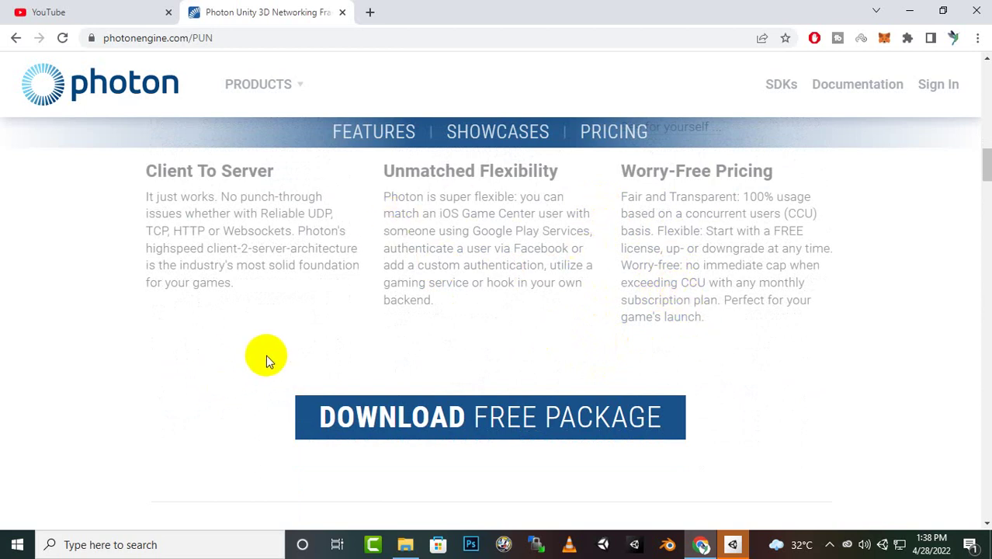
- Review the Asset Store Packages section with the FREE and PLUS editions
{"action": "scroll", "coordinate": [265, 354], "scroll_direction": "down", "scroll_amount": 5}
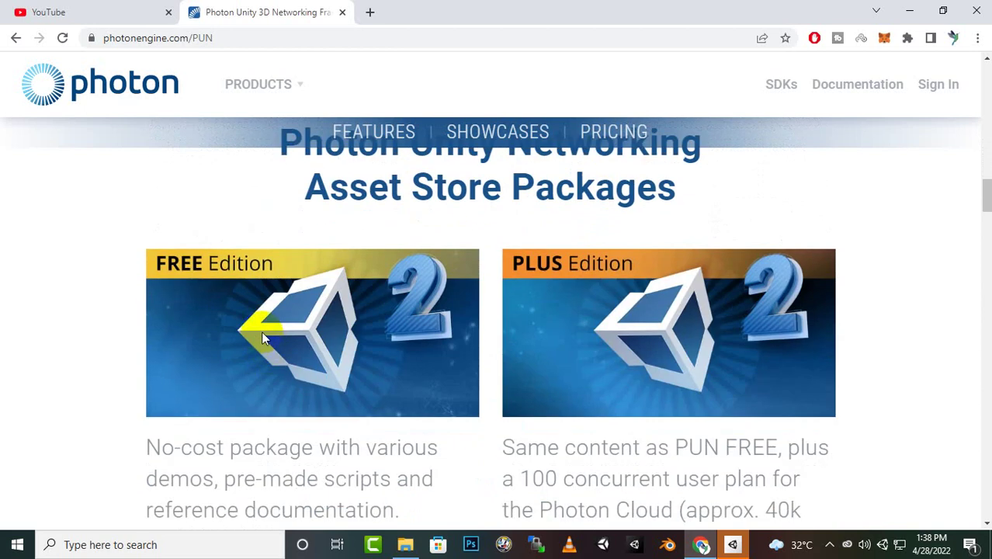
{"action": "scroll", "coordinate": [262, 334], "scroll_direction": "down", "scroll_amount": 3}
{"action": "scroll", "coordinate": [339, 337], "scroll_direction": "up", "scroll_amount": 2}
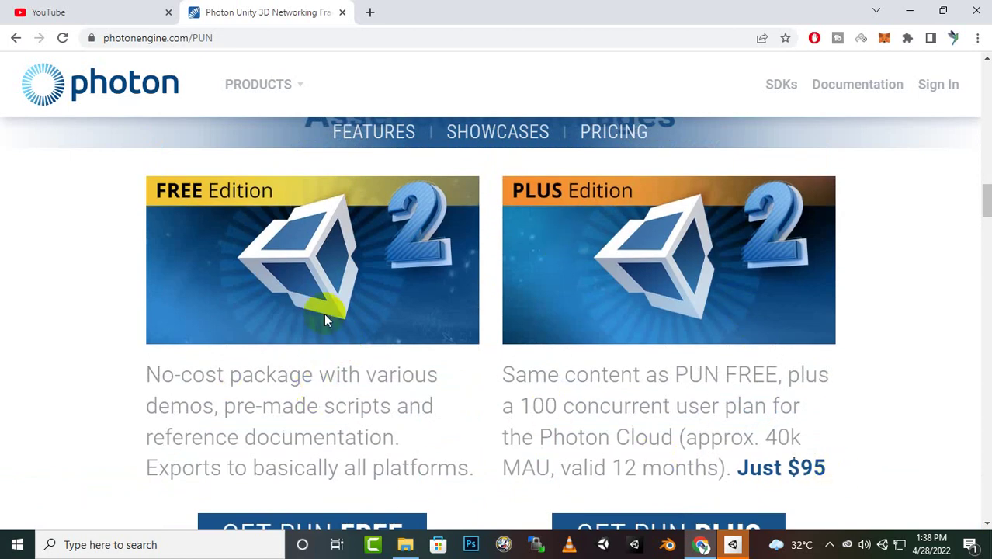
{"action": "scroll", "coordinate": [354, 403], "scroll_direction": "down", "scroll_amount": 5}
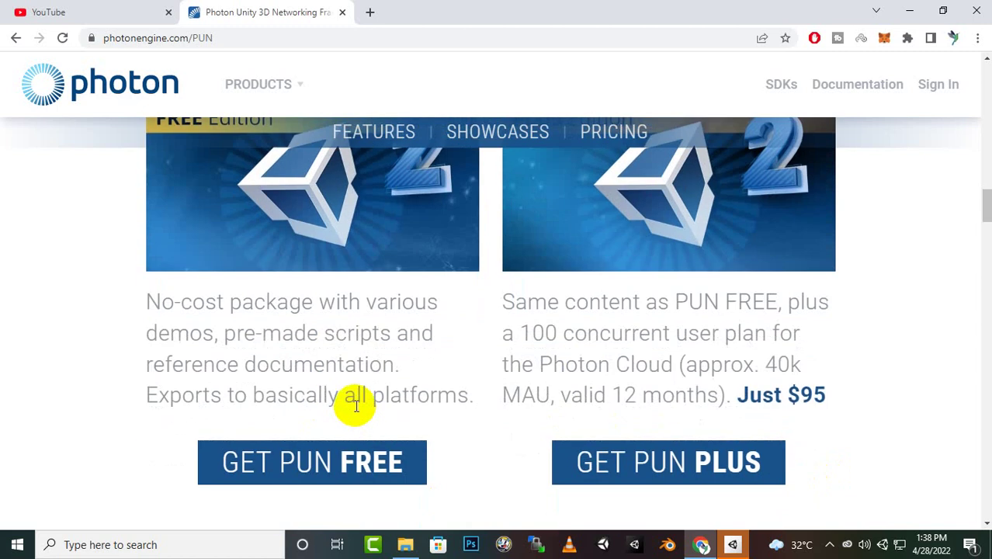
{"action": "scroll", "coordinate": [361, 393], "scroll_direction": "down", "scroll_amount": 4}
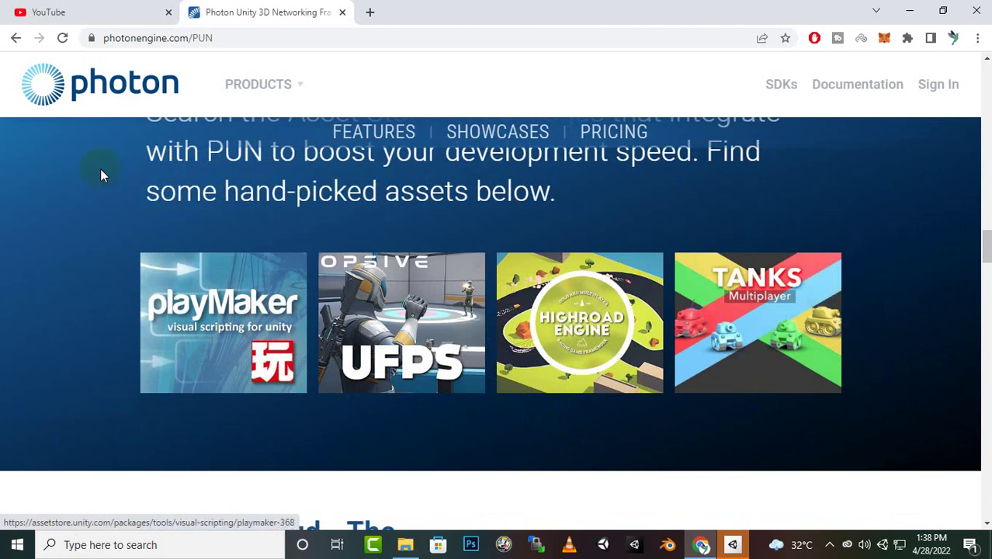
{"action": "scroll", "coordinate": [510, 373], "scroll_direction": "down", "scroll_amount": 3}
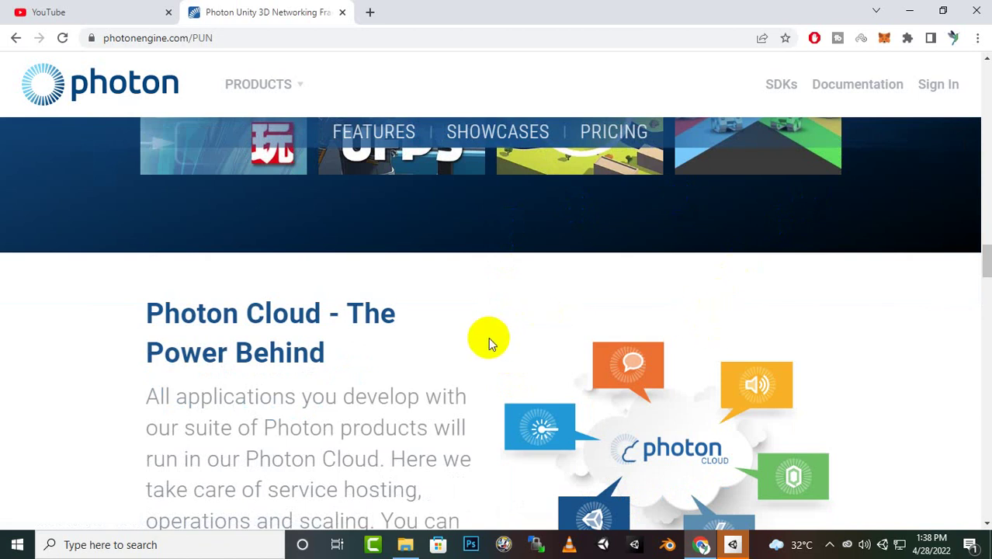
{"action": "scroll", "coordinate": [487, 339], "scroll_direction": "down", "scroll_amount": 4}
{"action": "scroll", "coordinate": [470, 248], "scroll_direction": "down", "scroll_amount": 2}
{"action": "scroll", "coordinate": [469, 247], "scroll_direction": "up", "scroll_amount": 1}
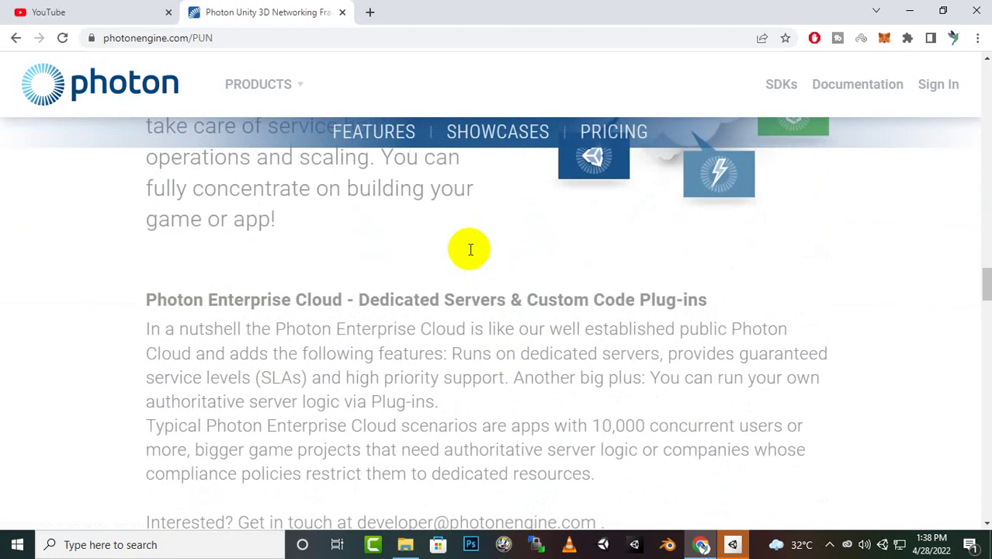
{"action": "scroll", "coordinate": [461, 250], "scroll_direction": "down", "scroll_amount": 4}
{"action": "scroll", "coordinate": [456, 250], "scroll_direction": "down", "scroll_amount": 3}
{"action": "scroll", "coordinate": [454, 251], "scroll_direction": "down", "scroll_amount": 1}
{"action": "scroll", "coordinate": [453, 253], "scroll_direction": "down", "scroll_amount": 2}
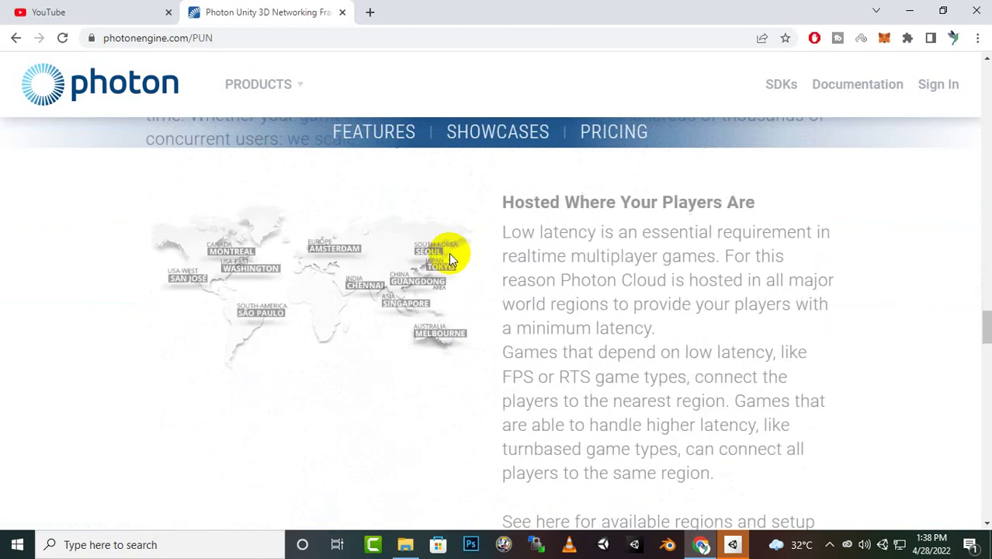
{"action": "scroll", "coordinate": [450, 252], "scroll_direction": "down", "scroll_amount": 2}
{"action": "scroll", "coordinate": [450, 252], "scroll_direction": "down", "scroll_amount": 3}
{"action": "scroll", "coordinate": [449, 252], "scroll_direction": "down", "scroll_amount": 3}
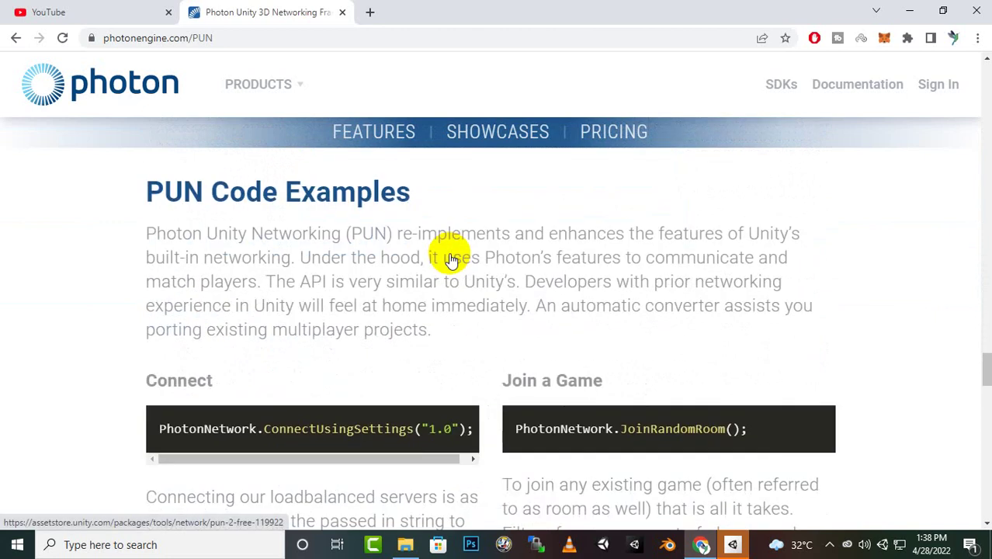
{"action": "scroll", "coordinate": [466, 271], "scroll_direction": "down", "scroll_amount": 1}
{"action": "scroll", "coordinate": [472, 276], "scroll_direction": "down", "scroll_amount": 1}
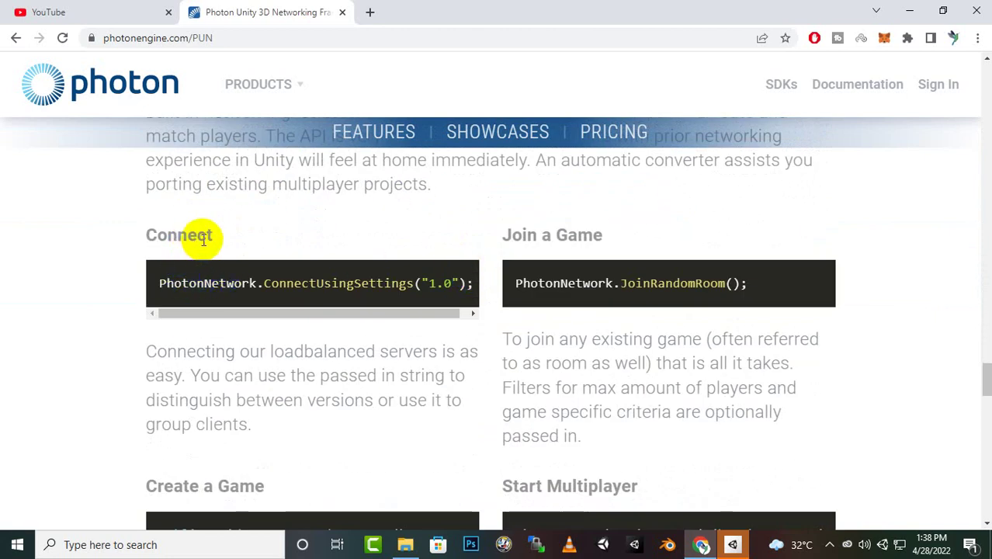
{"action": "left_click_drag", "start_coordinate": [161, 290], "coordinate": [499, 309]}
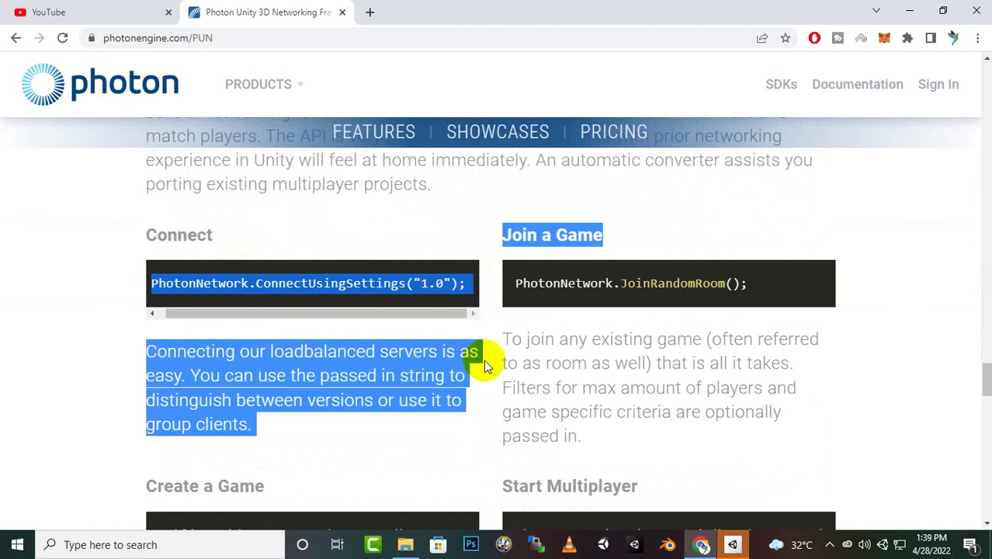
{"action": "left_click", "coordinate": [626, 284]}
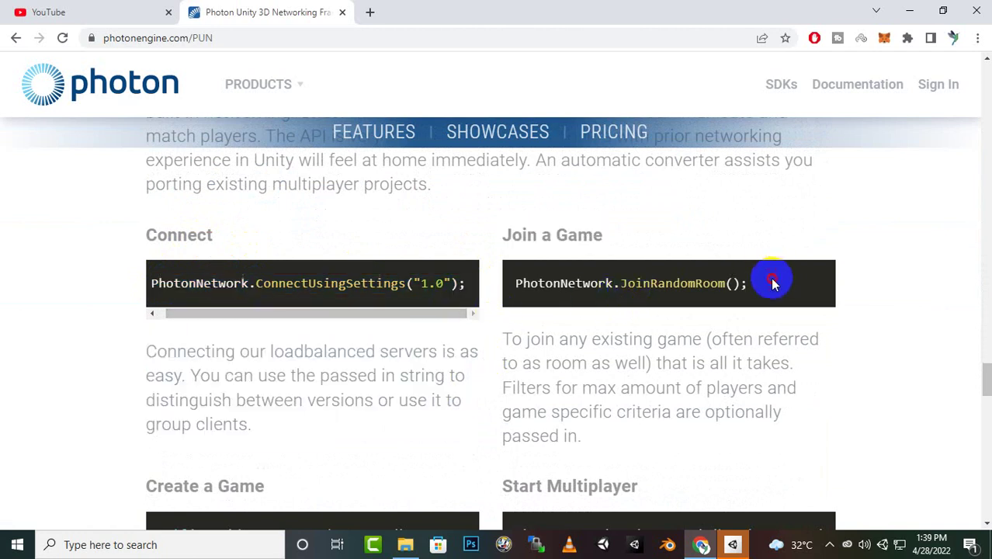
{"action": "left_click_drag", "start_coordinate": [772, 283], "coordinate": [534, 282]}
{"action": "scroll", "coordinate": [348, 272], "scroll_direction": "down", "scroll_amount": 3}
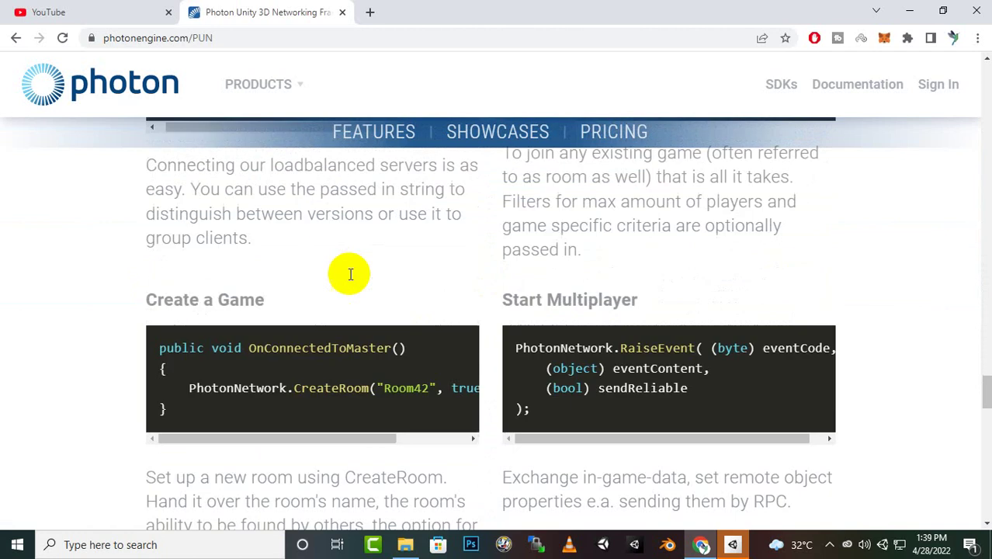
{"action": "left_click_drag", "start_coordinate": [190, 377], "coordinate": [177, 313]}
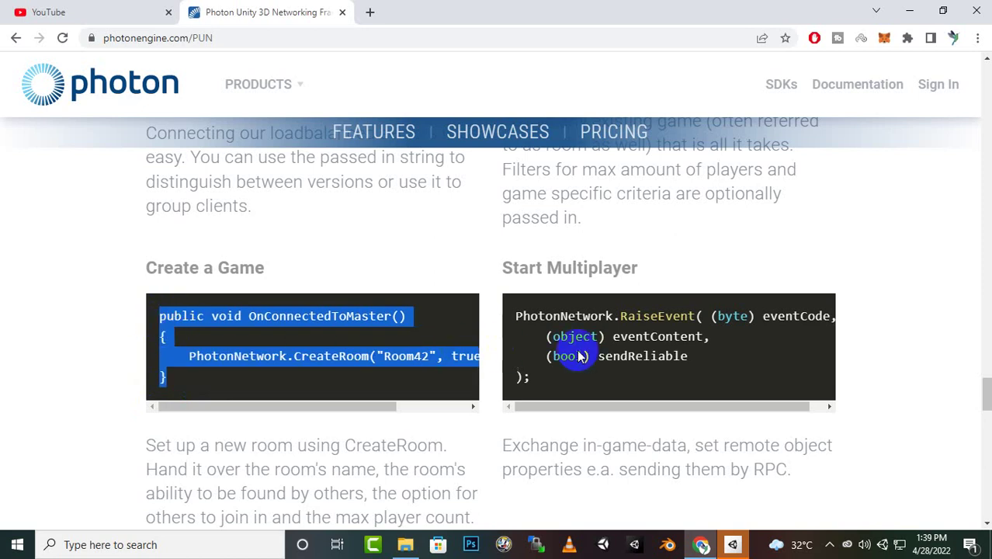
{"action": "left_click", "coordinate": [626, 355]}
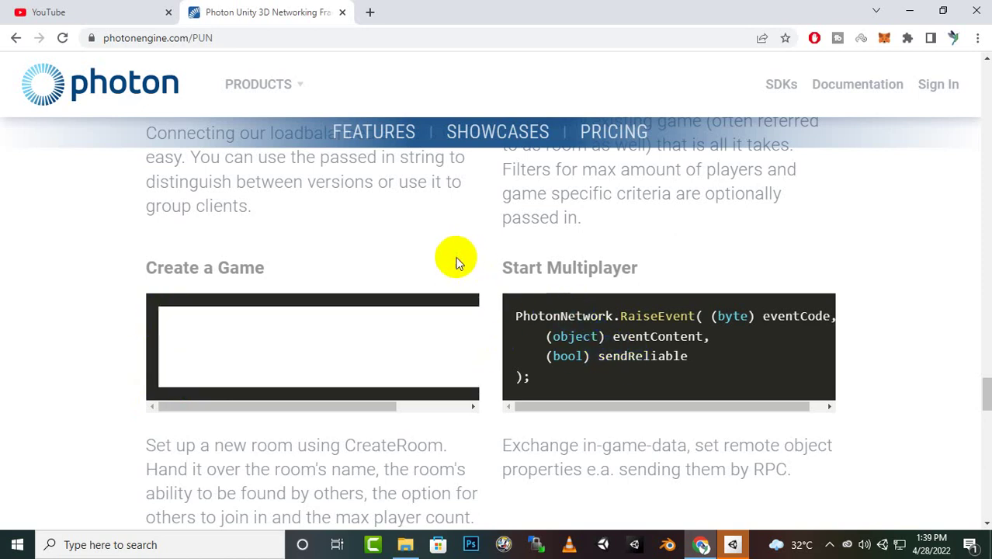
{"action": "scroll", "coordinate": [453, 305], "scroll_direction": "up", "scroll_amount": 4}
{"action": "scroll", "coordinate": [555, 326], "scroll_direction": "down", "scroll_amount": 4}
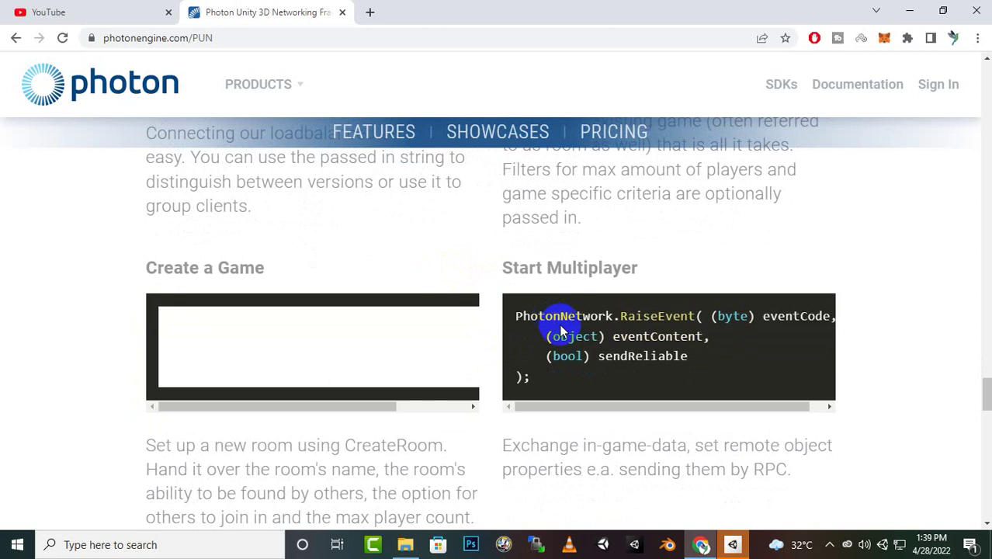
{"action": "scroll", "coordinate": [576, 312], "scroll_direction": "down", "scroll_amount": 3}
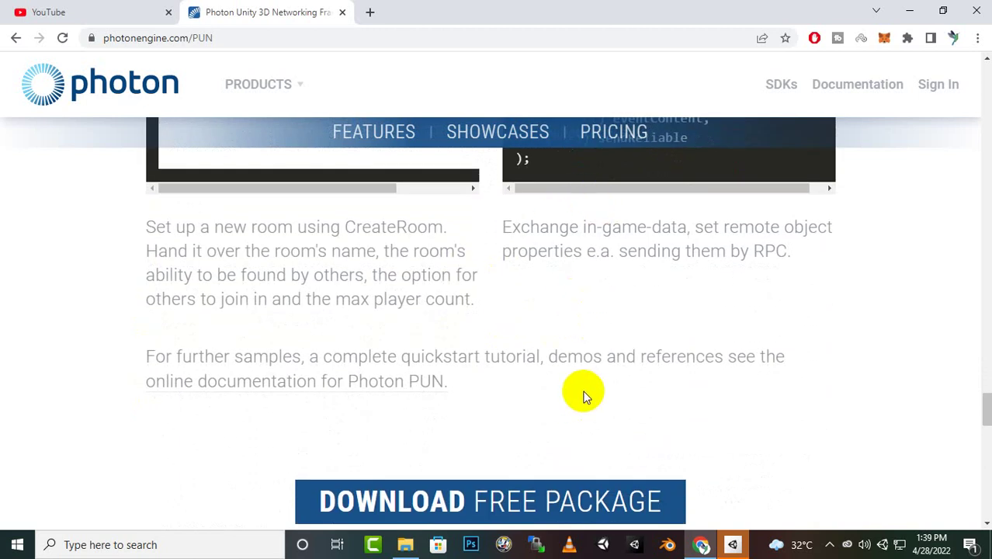
{"action": "scroll", "coordinate": [531, 269], "scroll_direction": "down", "scroll_amount": 2}
{"action": "scroll", "coordinate": [528, 266], "scroll_direction": "down", "scroll_amount": 5}
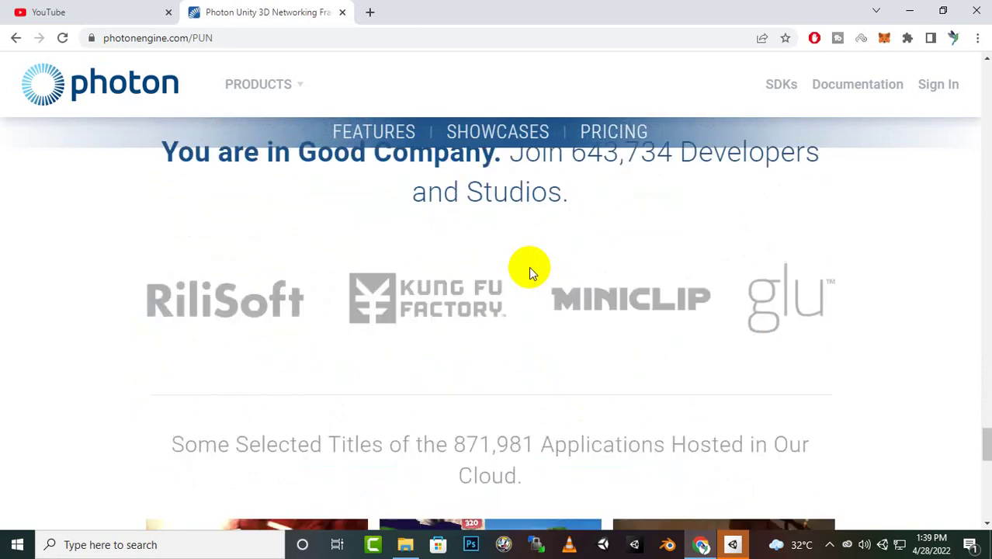
{"action": "scroll", "coordinate": [322, 288], "scroll_direction": "down", "scroll_amount": 3}
{"action": "scroll", "coordinate": [326, 294], "scroll_direction": "down", "scroll_amount": 1}
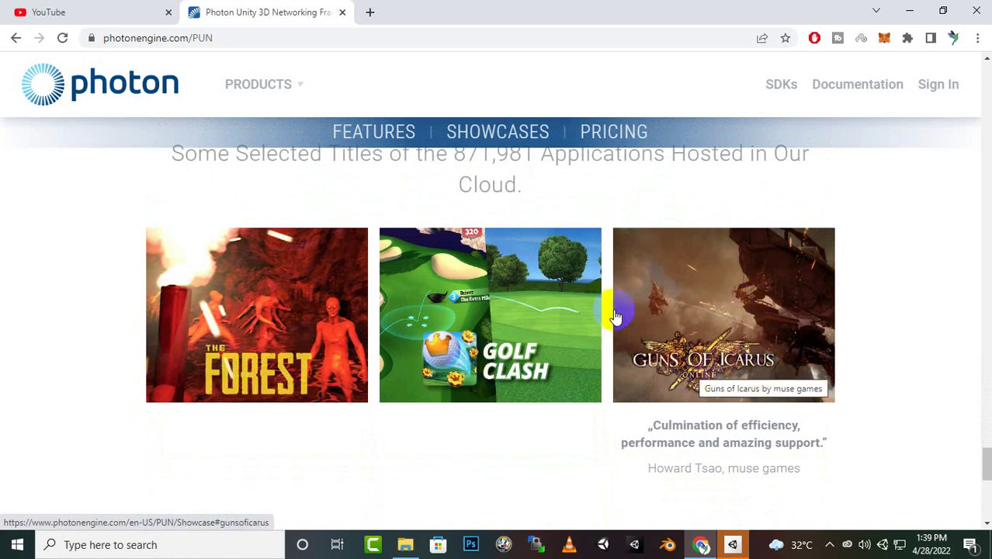
{"action": "scroll", "coordinate": [612, 305], "scroll_direction": "down", "scroll_amount": 5}
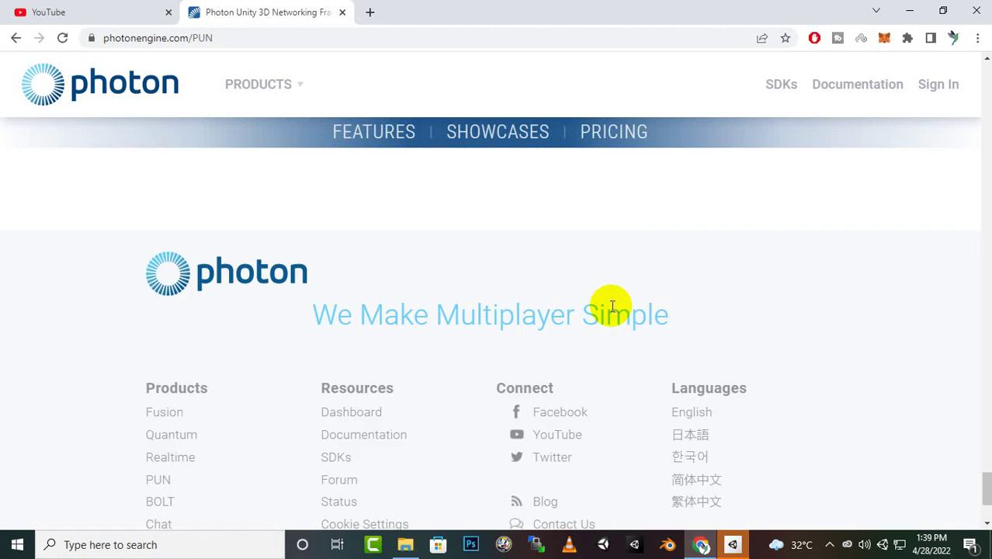
{"action": "scroll", "coordinate": [612, 305], "scroll_direction": "down", "scroll_amount": 3}
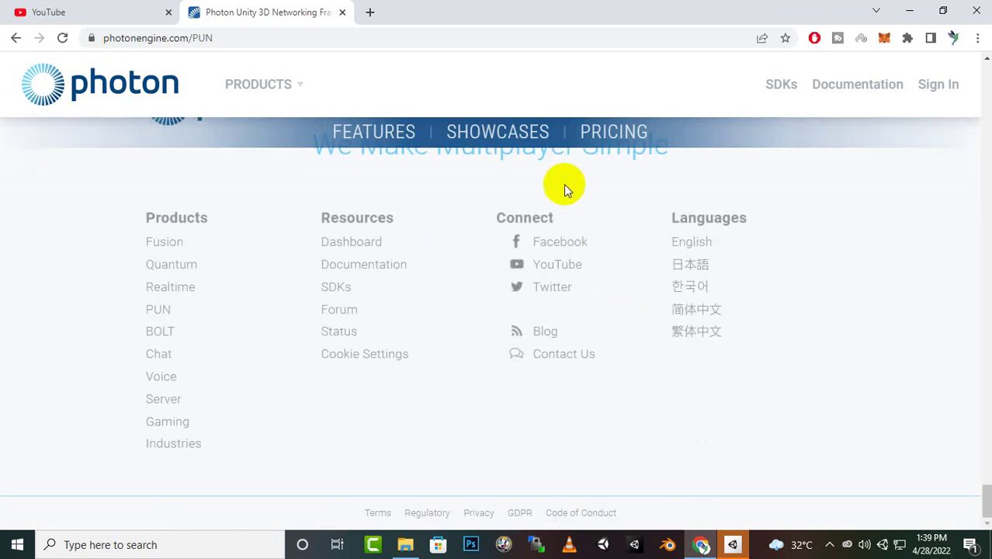
- Open the PUN Showcases page and browse games like Radial-G, BlobCat and Viking Village
{"action": "left_click", "coordinate": [497, 131]}
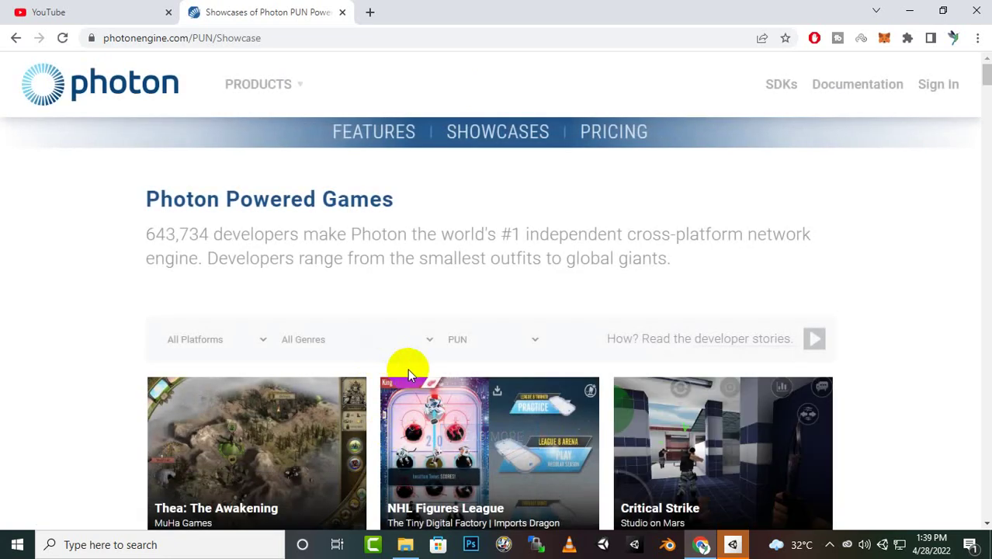
{"action": "scroll", "coordinate": [647, 244], "scroll_direction": "down", "scroll_amount": 1}
{"action": "scroll", "coordinate": [649, 241], "scroll_direction": "down", "scroll_amount": 1}
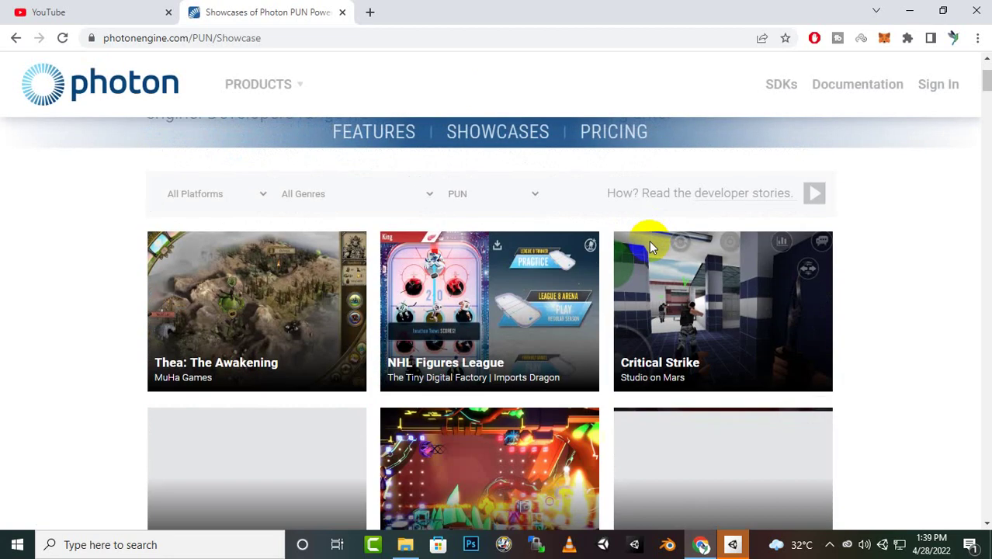
{"action": "scroll", "coordinate": [649, 243], "scroll_direction": "down", "scroll_amount": 2}
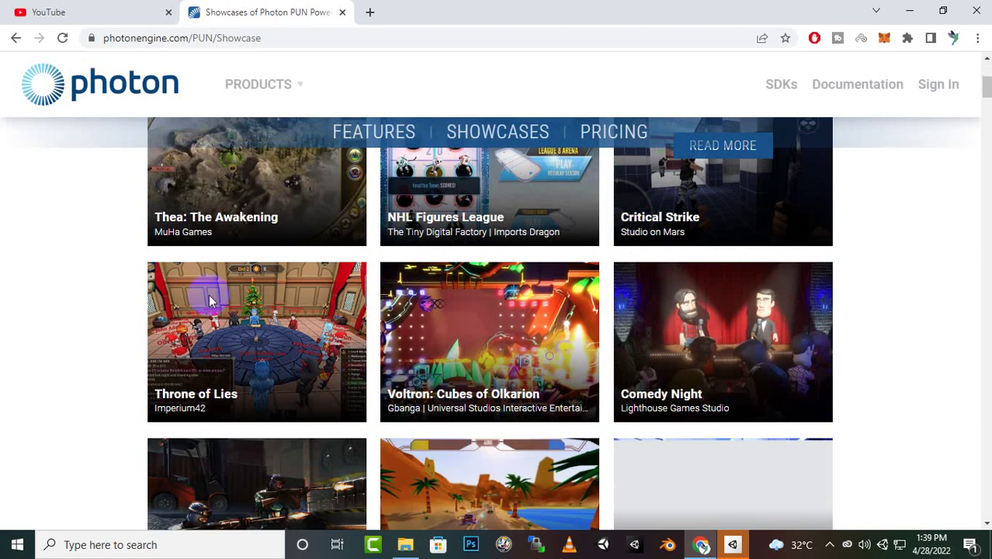
{"action": "scroll", "coordinate": [110, 300], "scroll_direction": "down", "scroll_amount": 2}
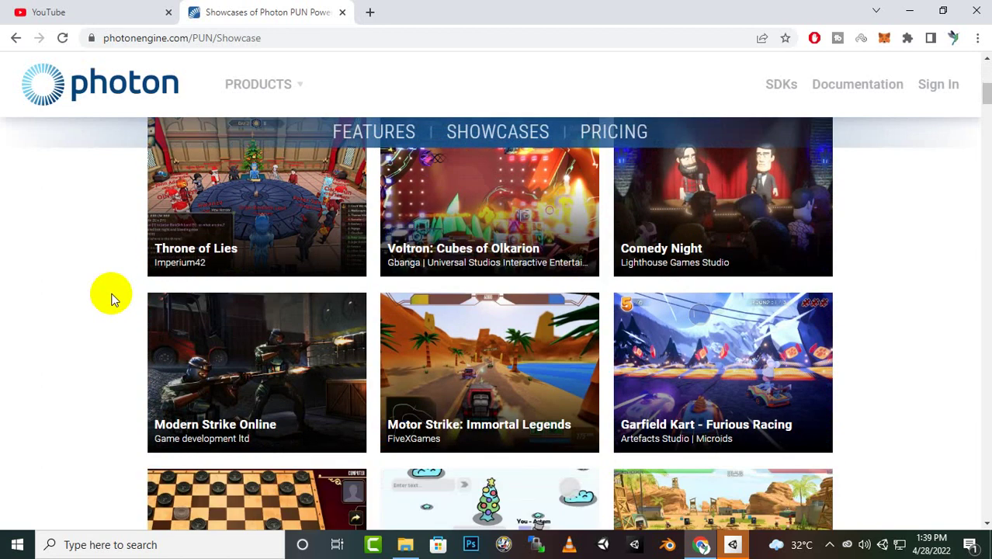
{"action": "scroll", "coordinate": [110, 299], "scroll_direction": "down", "scroll_amount": 2}
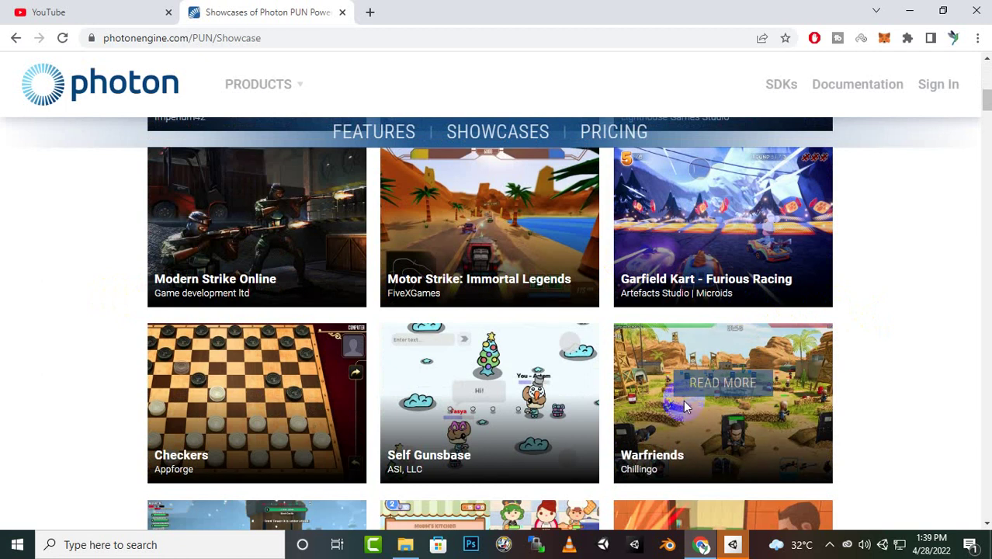
{"action": "scroll", "coordinate": [394, 352], "scroll_direction": "down", "scroll_amount": 1}
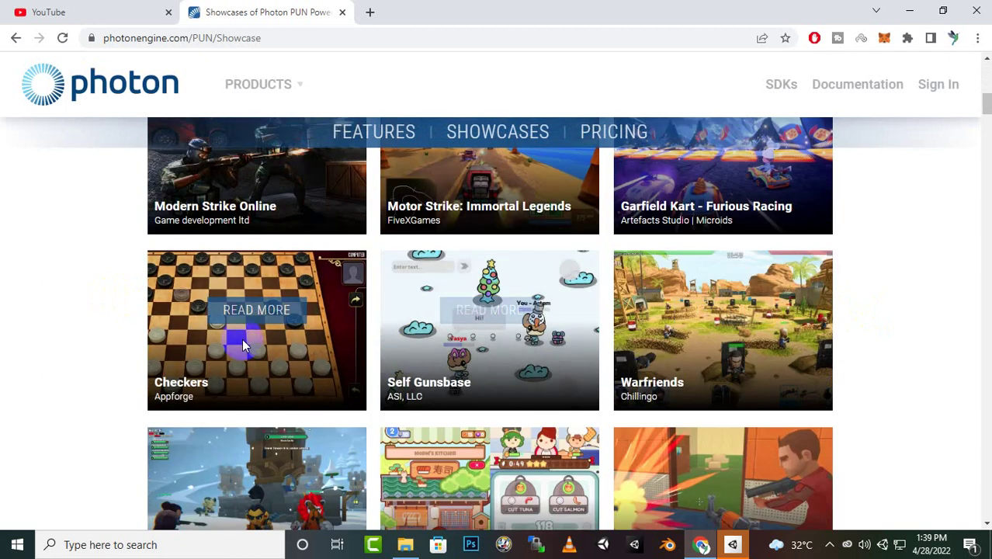
{"action": "scroll", "coordinate": [226, 345], "scroll_direction": "down", "scroll_amount": 1}
{"action": "scroll", "coordinate": [226, 346], "scroll_direction": "down", "scroll_amount": 5}
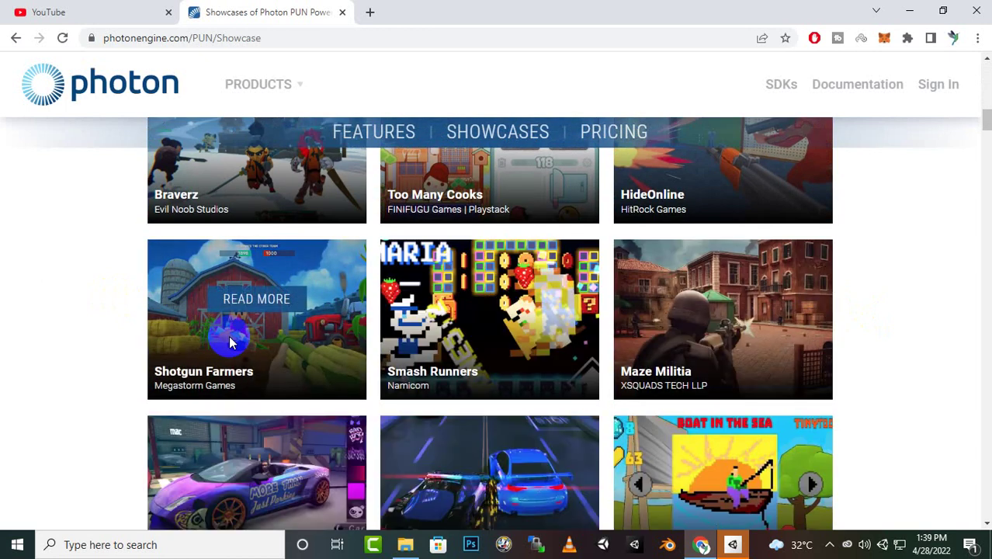
{"action": "scroll", "coordinate": [230, 342], "scroll_direction": "down", "scroll_amount": 1}
{"action": "scroll", "coordinate": [230, 342], "scroll_direction": "down", "scroll_amount": 3}
{"action": "scroll", "coordinate": [230, 343], "scroll_direction": "down", "scroll_amount": 2}
{"action": "scroll", "coordinate": [230, 342], "scroll_direction": "down", "scroll_amount": 3}
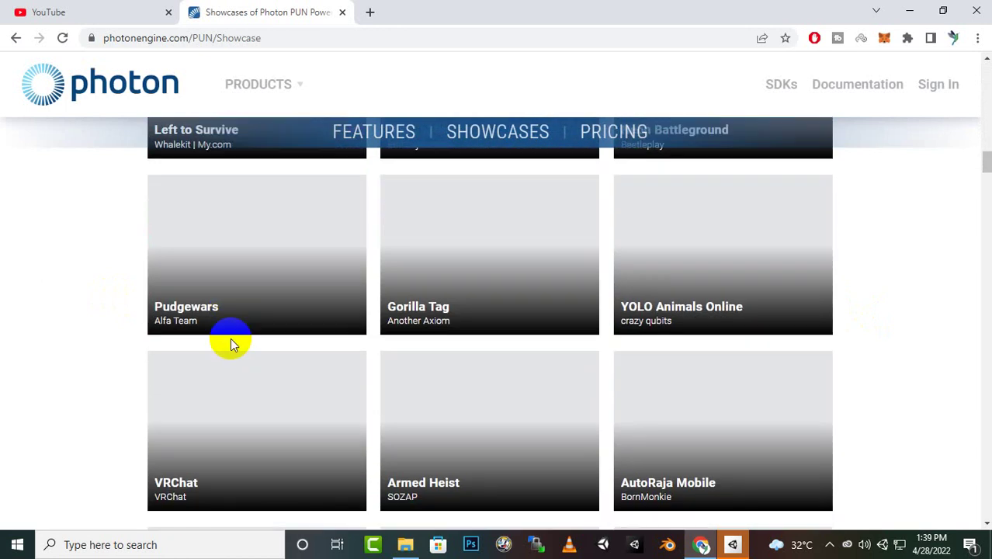
{"action": "scroll", "coordinate": [231, 346], "scroll_direction": "down", "scroll_amount": 4}
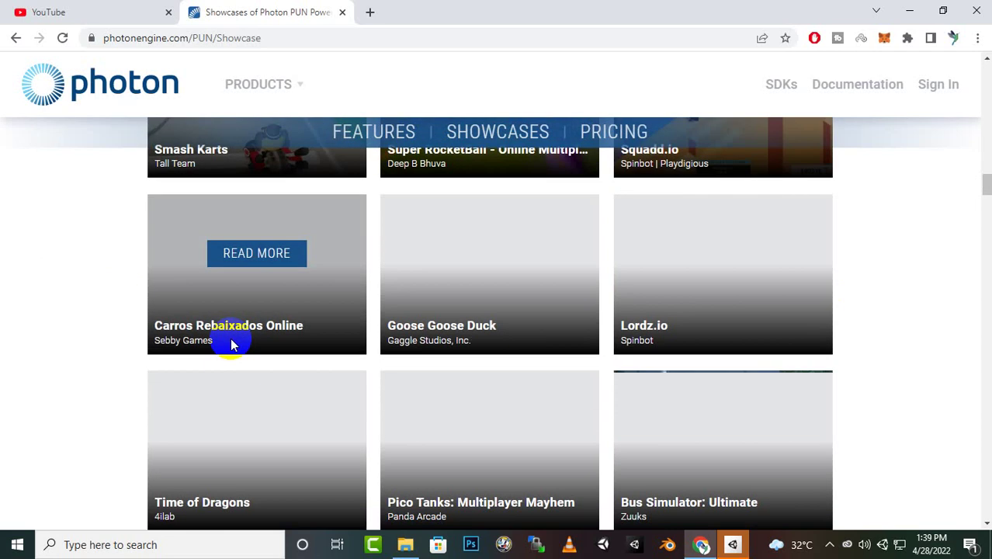
{"action": "scroll", "coordinate": [231, 336], "scroll_direction": "down", "scroll_amount": 1}
{"action": "scroll", "coordinate": [232, 335], "scroll_direction": "down", "scroll_amount": 4}
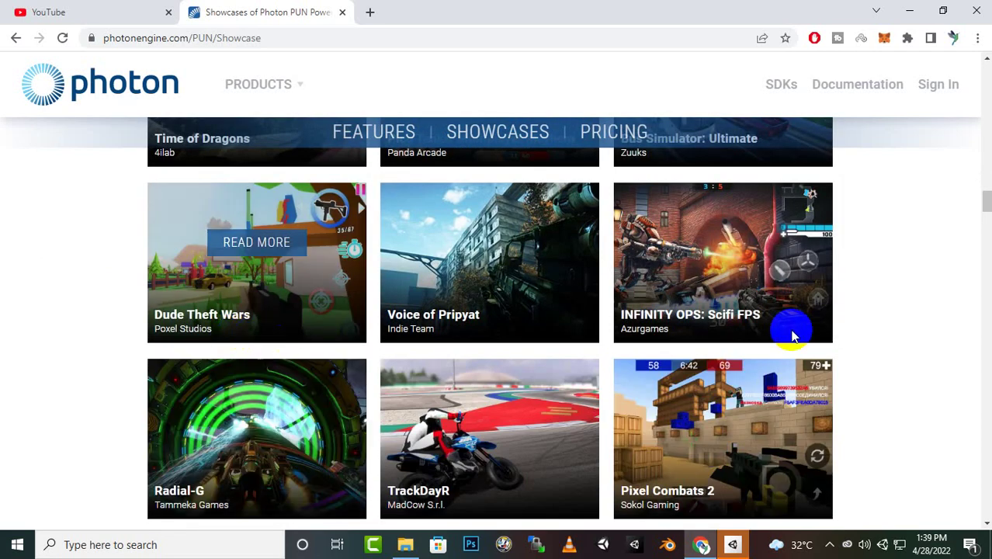
{"action": "scroll", "coordinate": [791, 330], "scroll_direction": "down", "scroll_amount": 1}
{"action": "scroll", "coordinate": [793, 332], "scroll_direction": "down", "scroll_amount": 1}
{"action": "scroll", "coordinate": [797, 333], "scroll_direction": "down", "scroll_amount": 1}
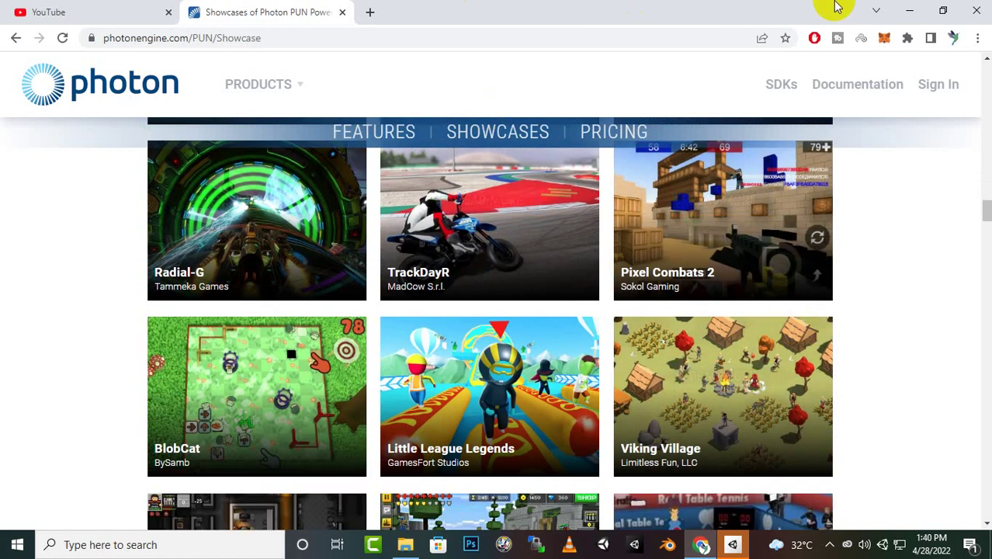
- Create a 3D project 'Fps Mobile' with Unity 2019.4.8f1 in the Documents folder
{"action": "left_click", "coordinate": [906, 9]}
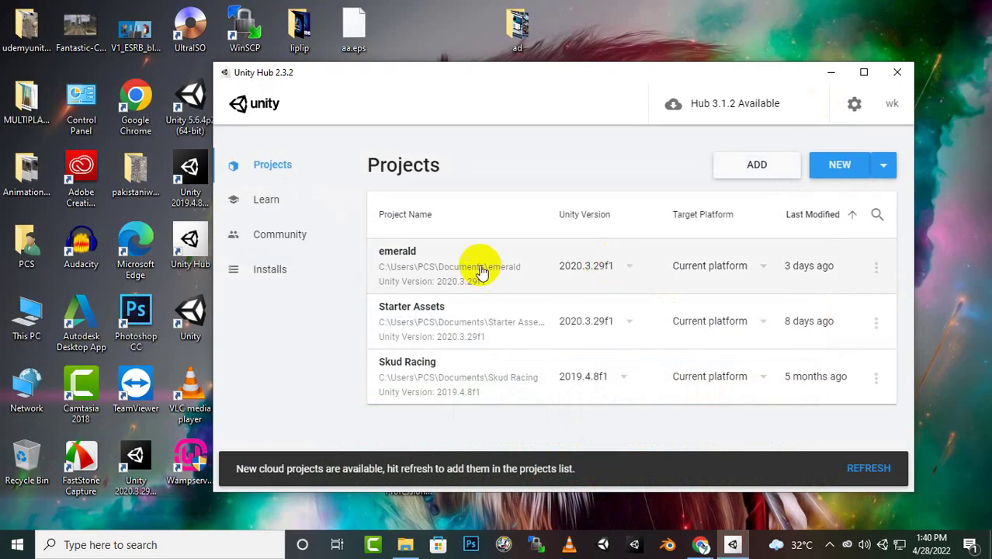
{"action": "left_click", "coordinate": [876, 166]}
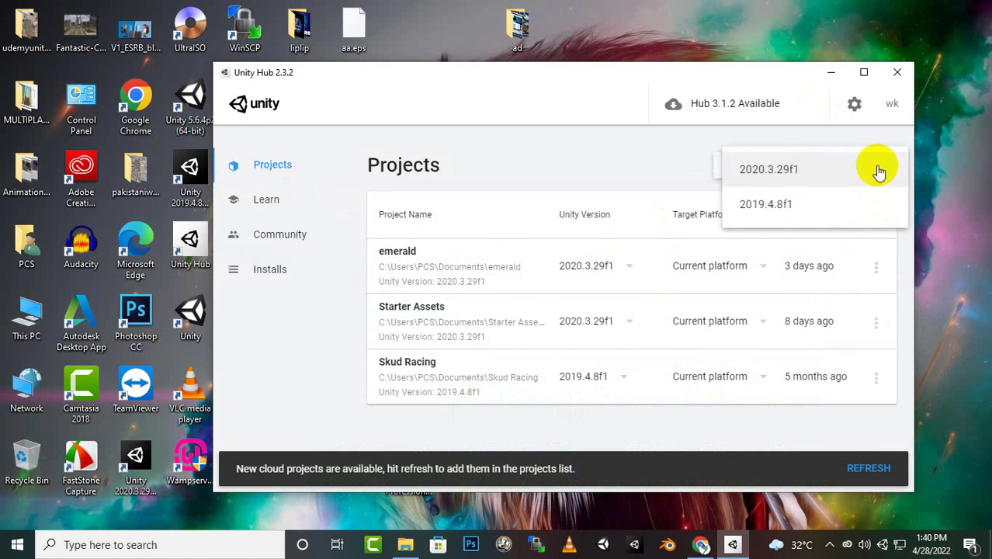
{"action": "left_click", "coordinate": [786, 207]}
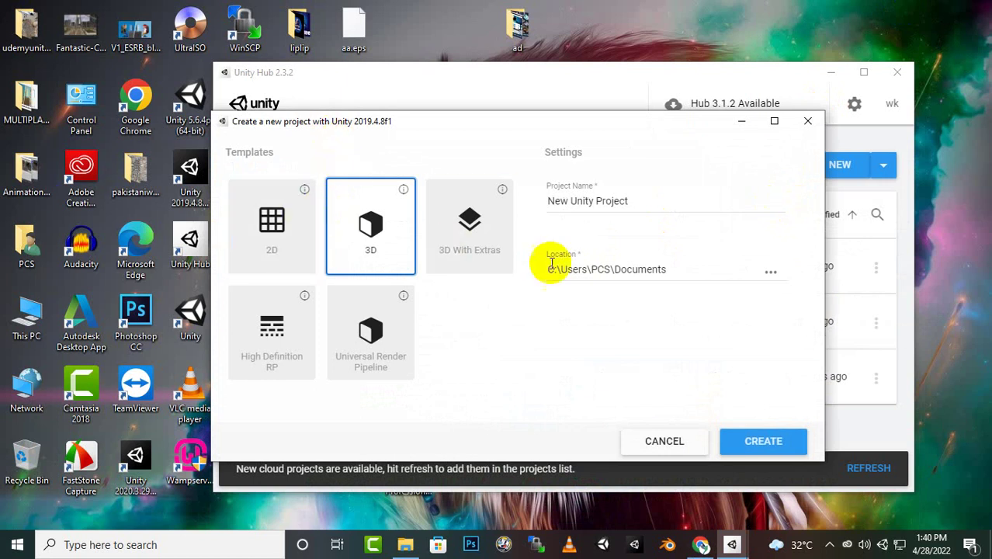
{"action": "triple_click", "coordinate": [664, 201]}
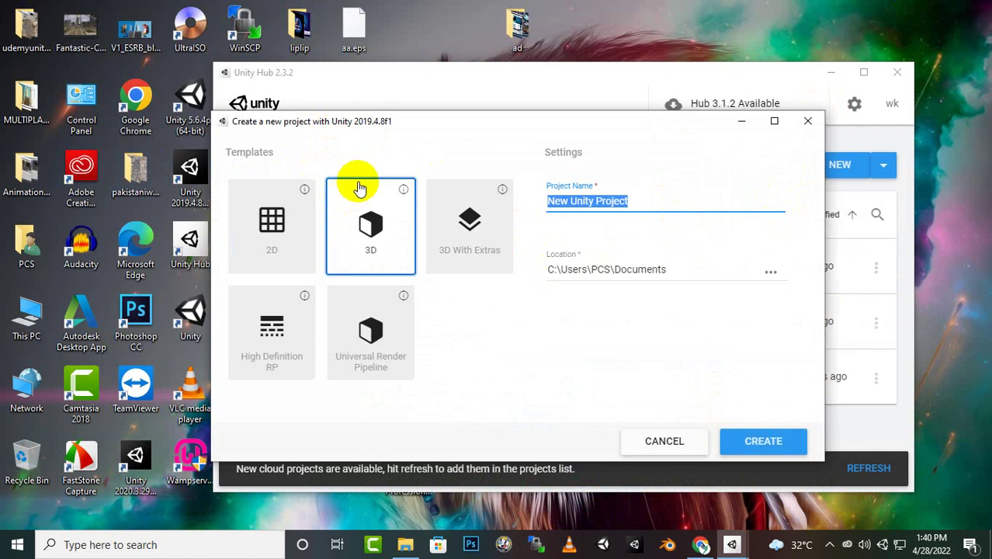
{"action": "type", "text": "Fps Mobile"}
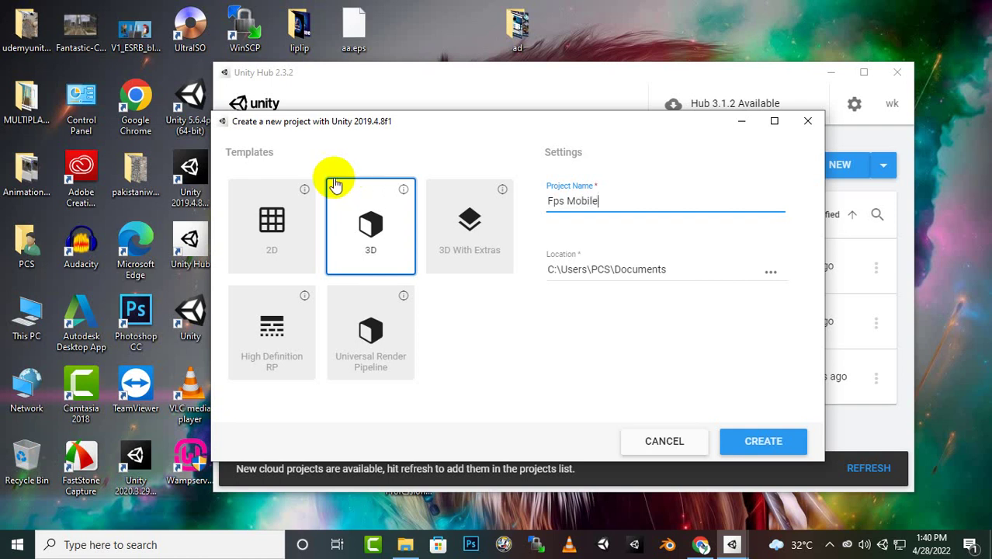
{"action": "left_click", "coordinate": [773, 442]}
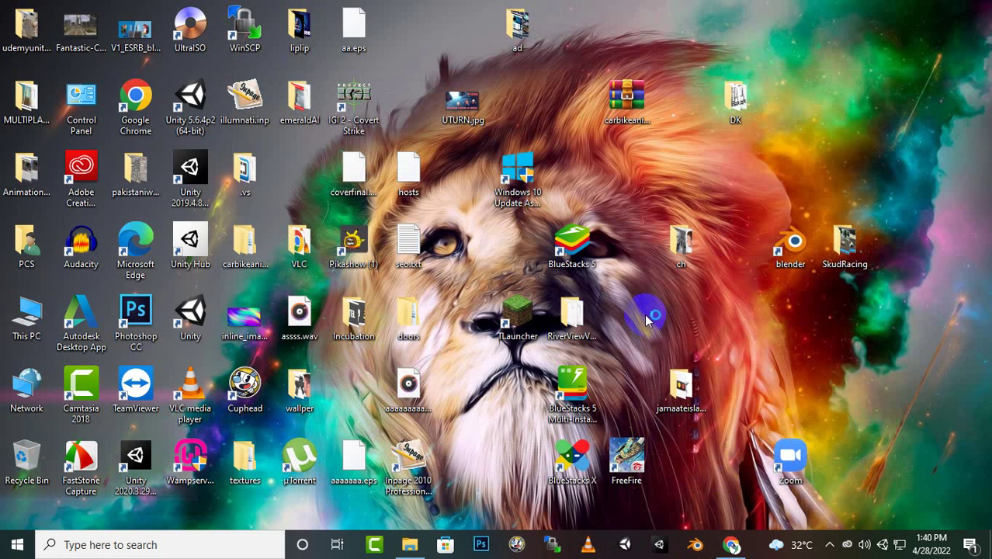
- Skip the newer editor version, then open the Asset Store tab from Window and widen it
{"action": "left_click", "coordinate": [828, 544]}
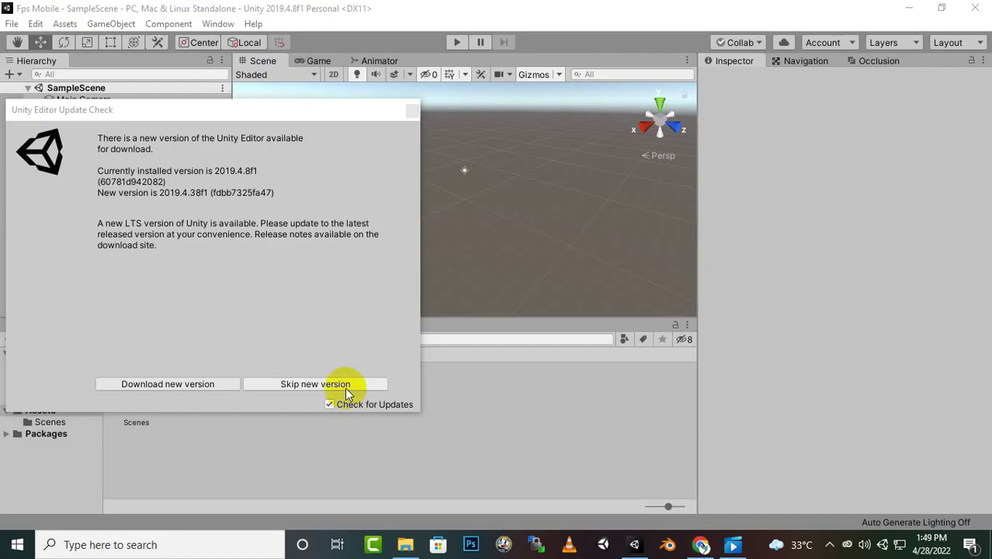
{"action": "left_click", "coordinate": [307, 383]}
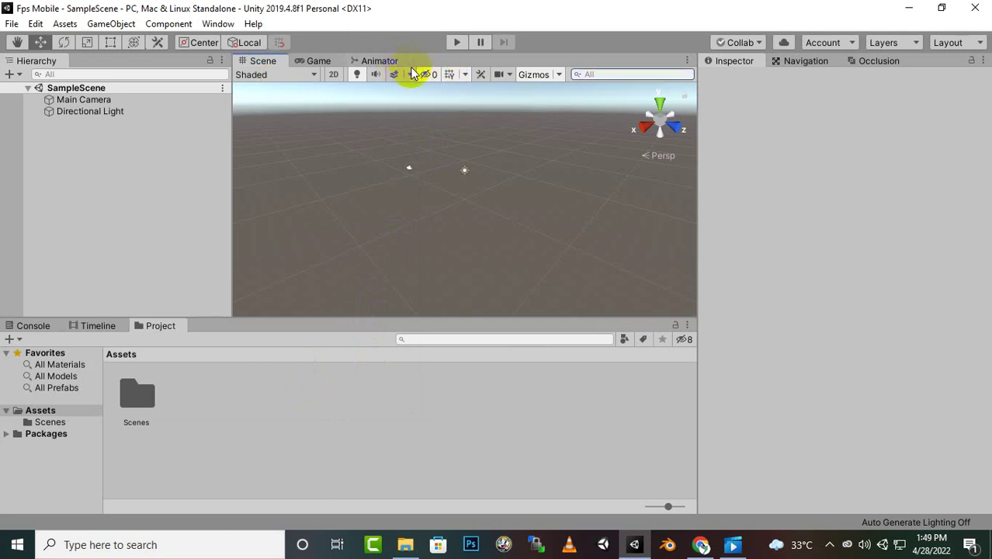
{"action": "left_click", "coordinate": [218, 24]}
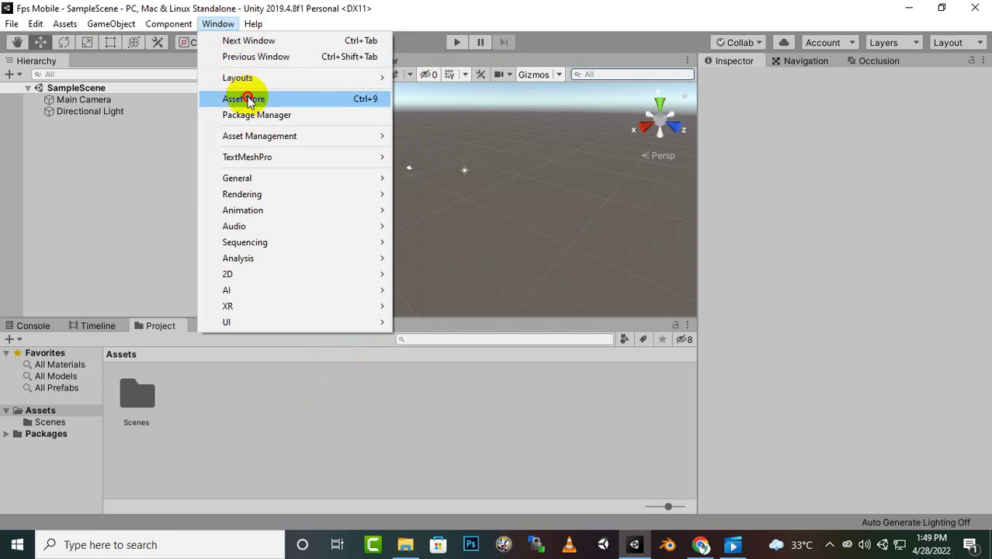
{"action": "left_click", "coordinate": [248, 99]}
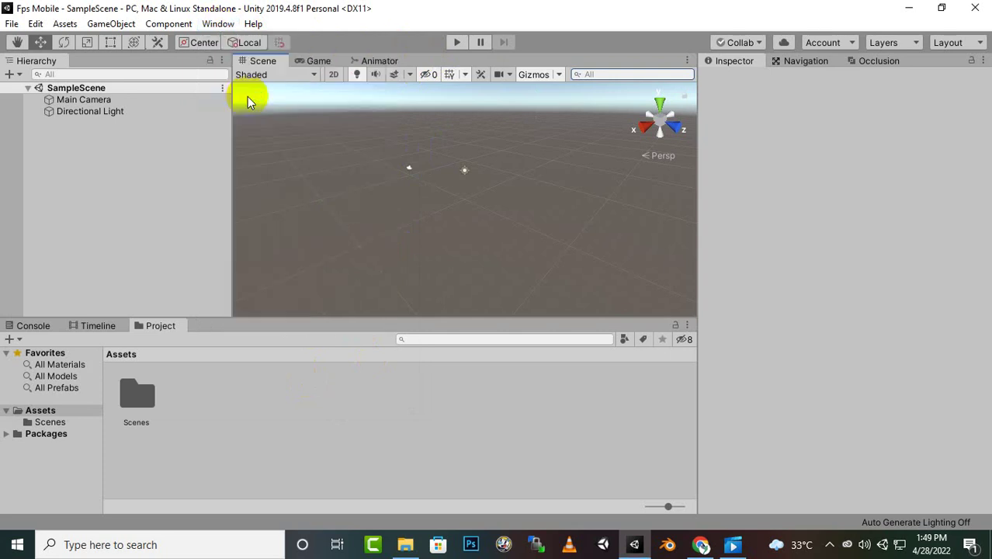
{"action": "left_click", "coordinate": [442, 62]}
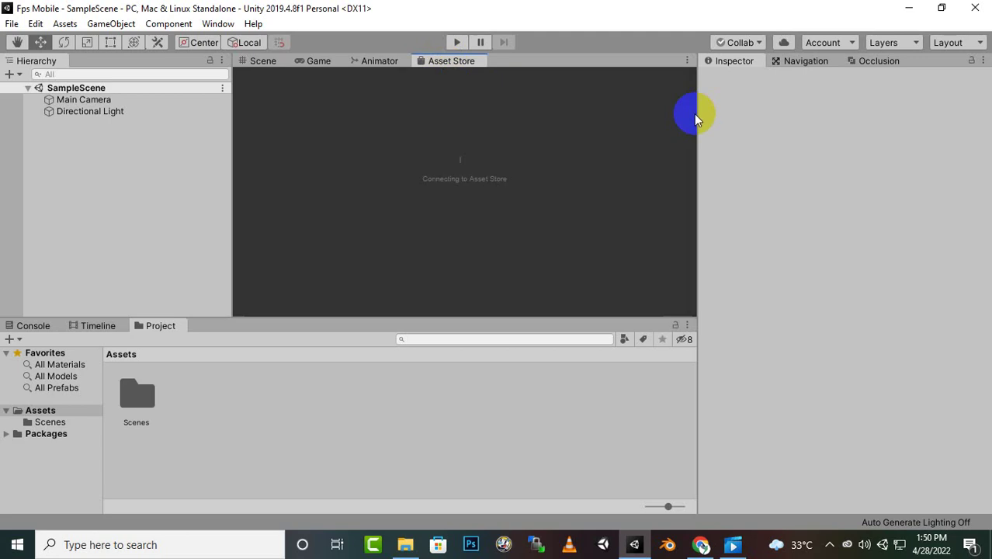
{"action": "left_click_drag", "start_coordinate": [695, 116], "coordinate": [834, 117]}
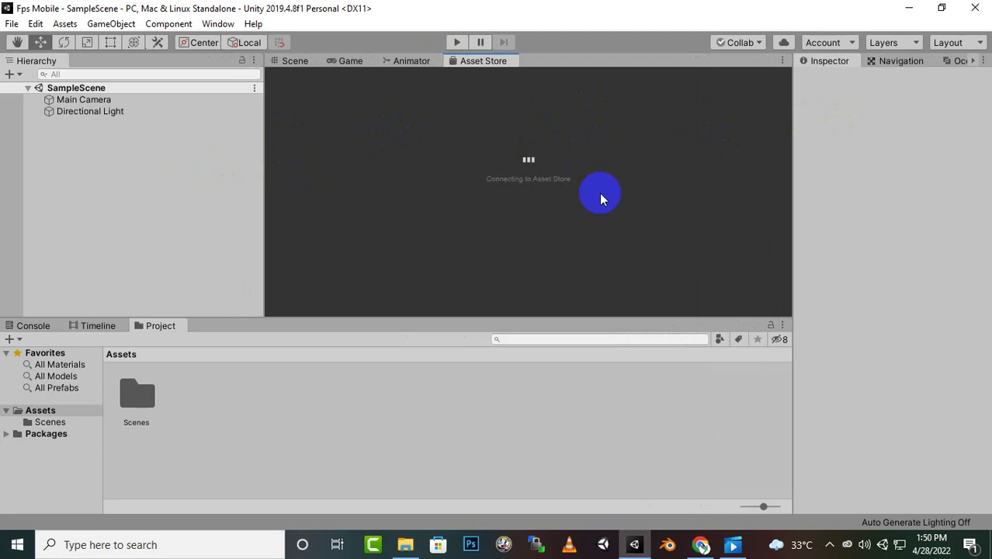
- Browse the free photon results and open the PUN 2 - FREE product page by Exit Games
{"action": "left_click", "coordinate": [825, 544]}
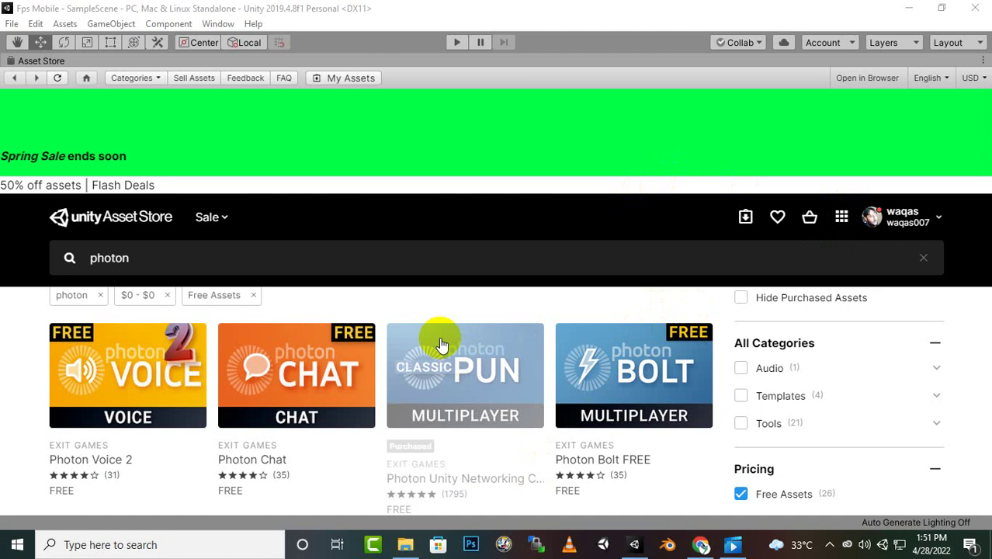
{"action": "scroll", "coordinate": [505, 432], "scroll_direction": "down", "scroll_amount": 1}
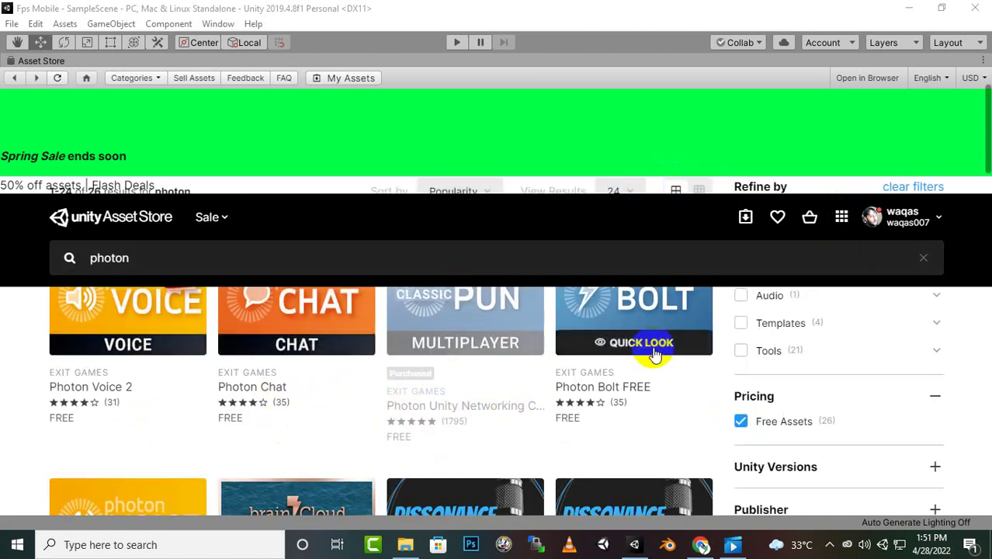
{"action": "scroll", "coordinate": [617, 396], "scroll_direction": "down", "scroll_amount": 1}
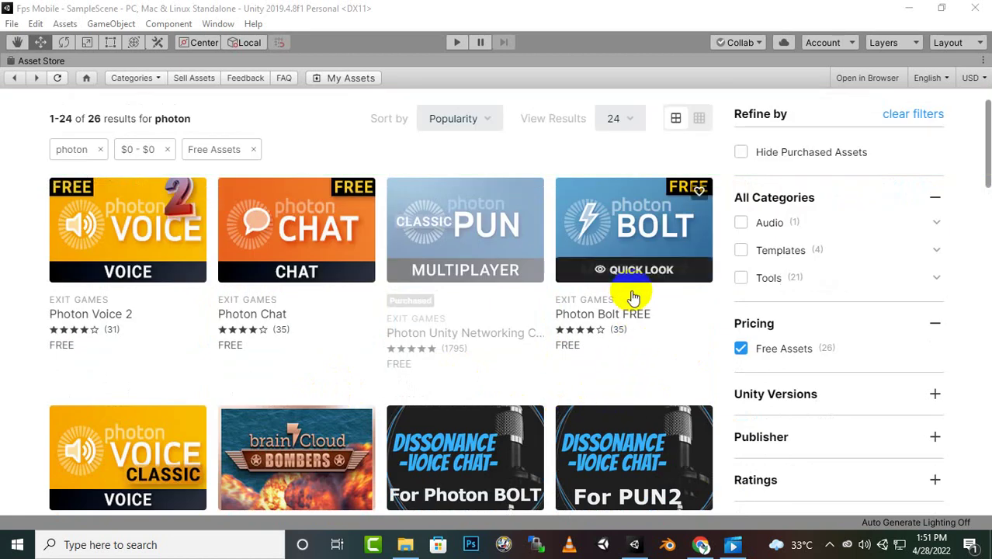
{"action": "scroll", "coordinate": [233, 177], "scroll_direction": "up", "scroll_amount": 1}
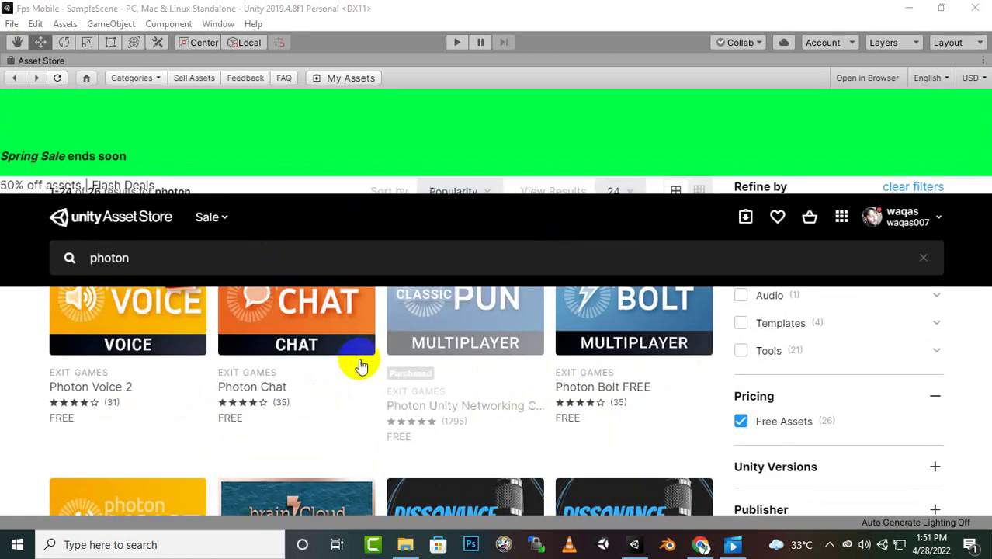
{"action": "scroll", "coordinate": [349, 364], "scroll_direction": "up", "scroll_amount": 1}
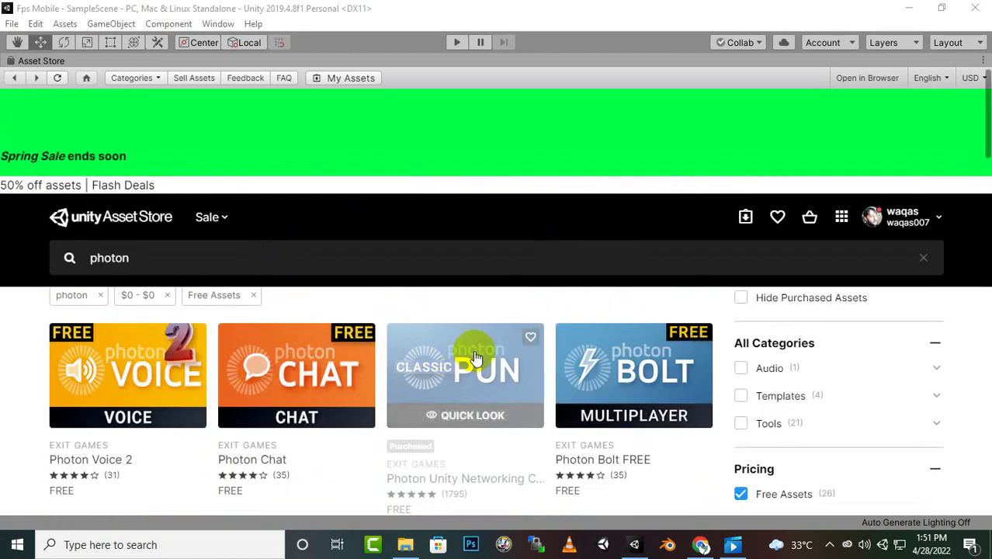
{"action": "scroll", "coordinate": [646, 369], "scroll_direction": "down", "scroll_amount": 1}
{"action": "scroll", "coordinate": [645, 369], "scroll_direction": "down", "scroll_amount": 2}
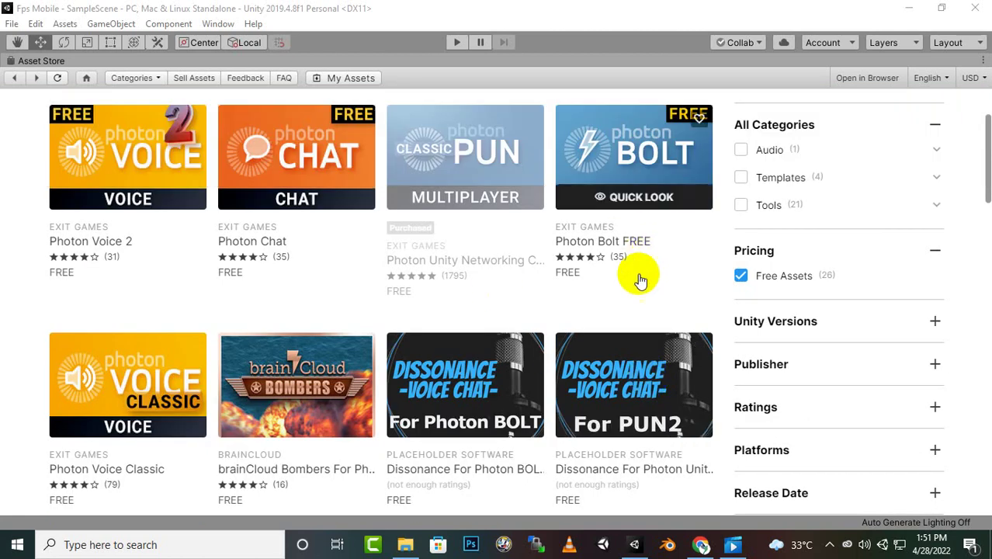
{"action": "scroll", "coordinate": [638, 282], "scroll_direction": "down", "scroll_amount": 2}
{"action": "scroll", "coordinate": [637, 283], "scroll_direction": "down", "scroll_amount": 2}
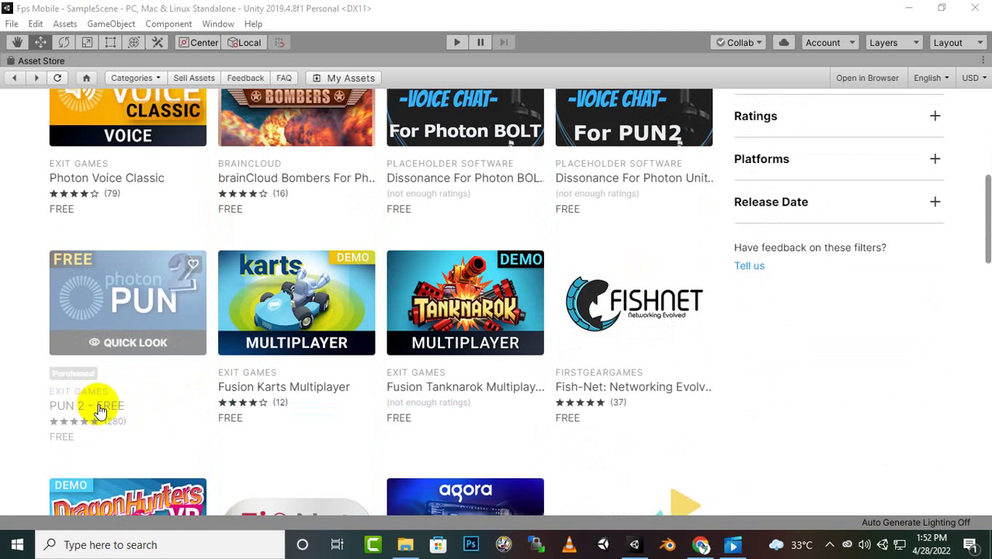
{"action": "left_click", "coordinate": [130, 298]}
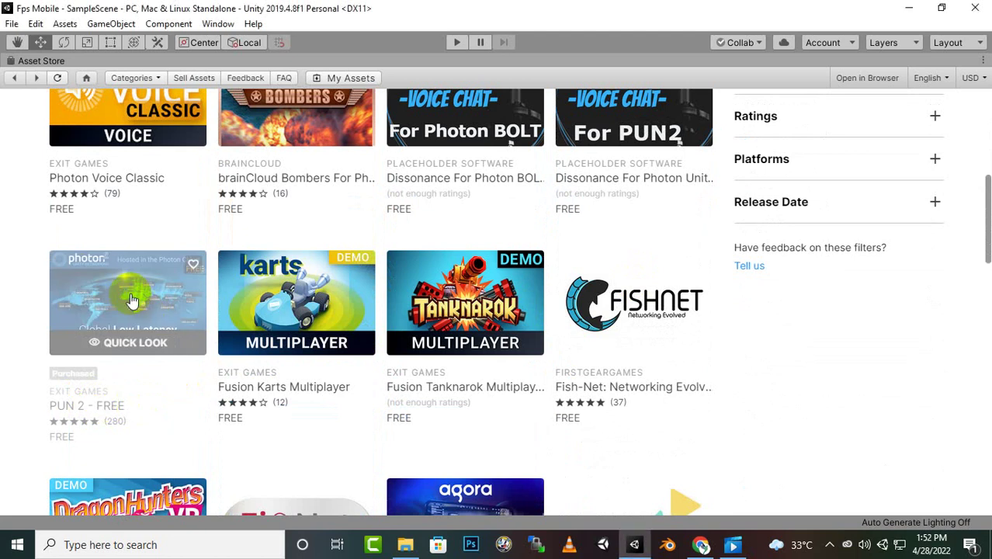
{"action": "left_click", "coordinate": [130, 293]}
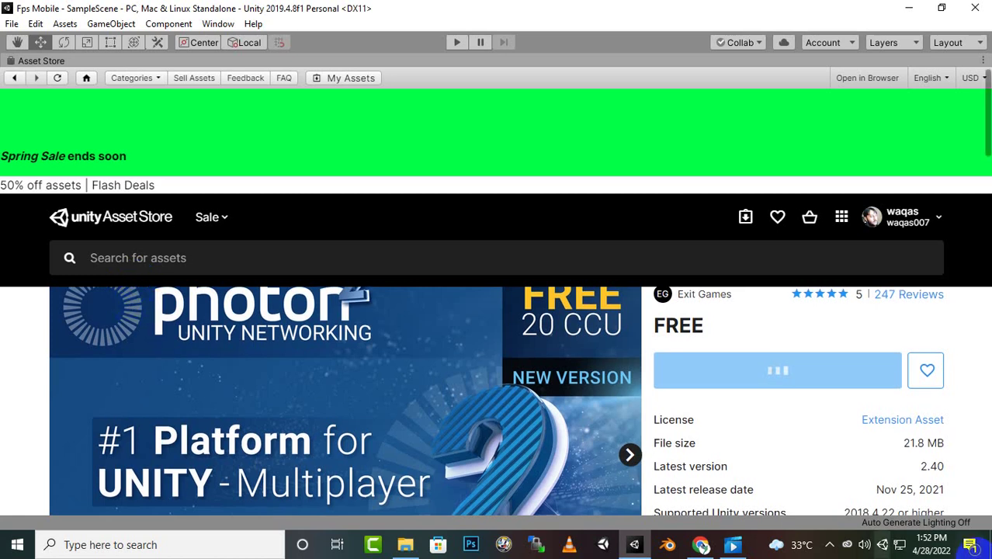
- Update to the latest PUN 2 - FREE version, toggling the Asset Store maximize during the download
{"action": "left_click", "coordinate": [776, 190]}
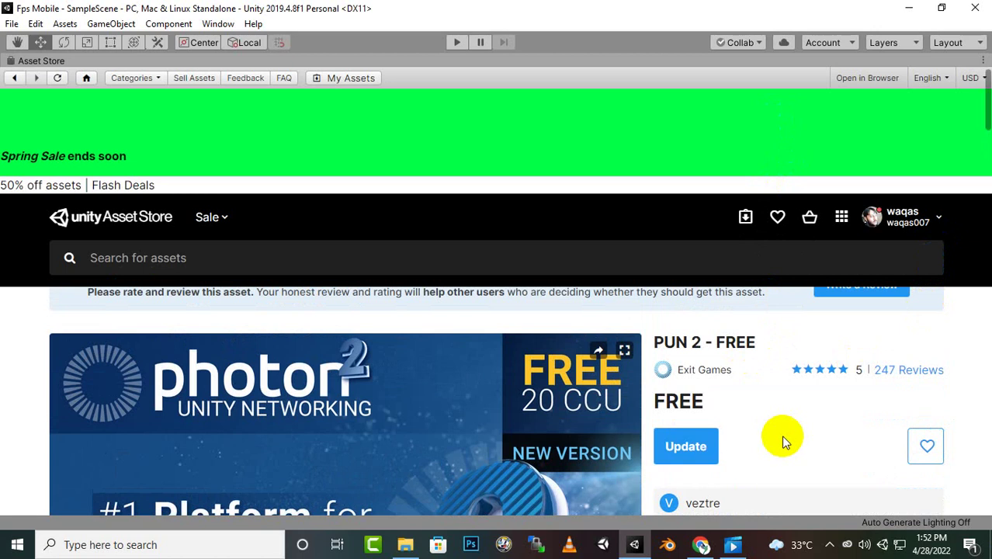
{"action": "left_click", "coordinate": [674, 450]}
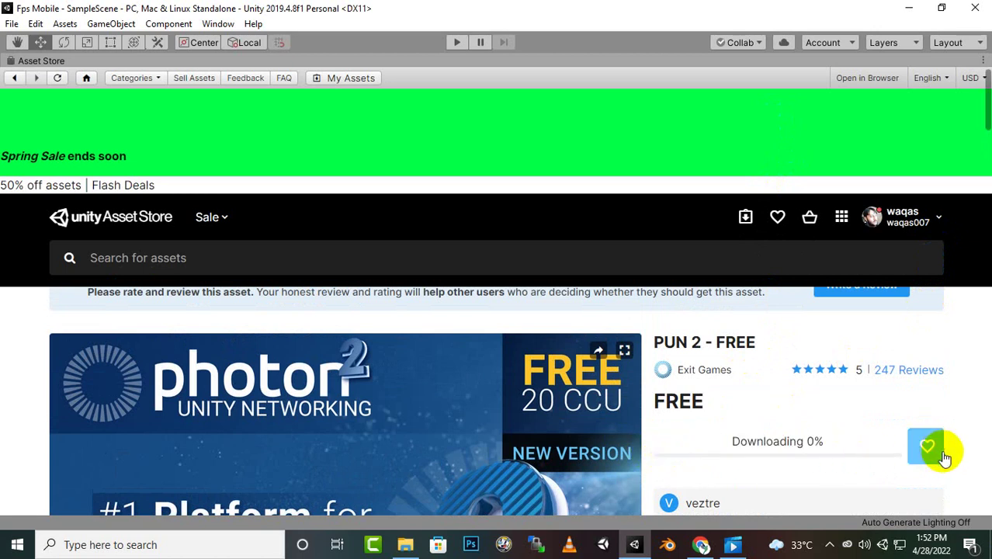
{"action": "left_click", "coordinate": [982, 61]}
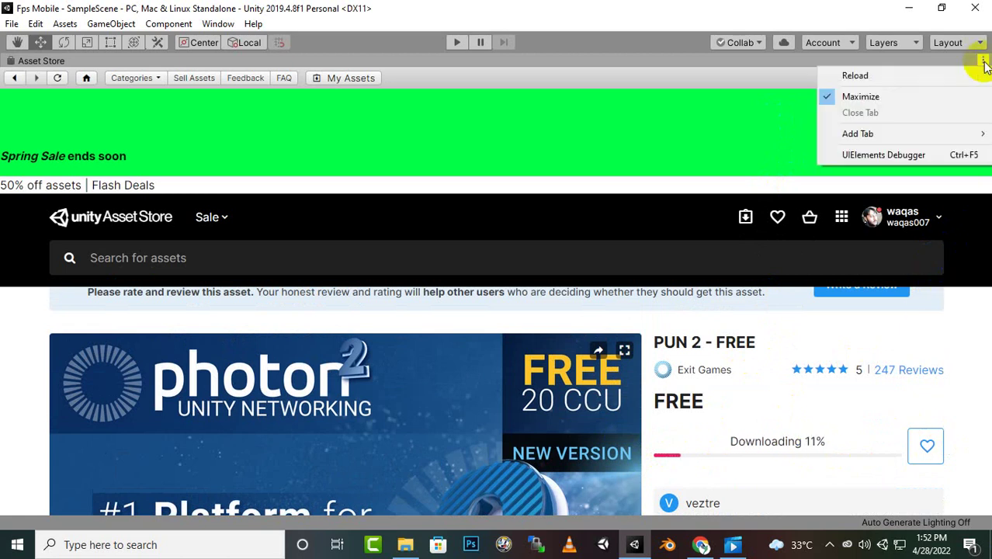
{"action": "left_click", "coordinate": [897, 98]}
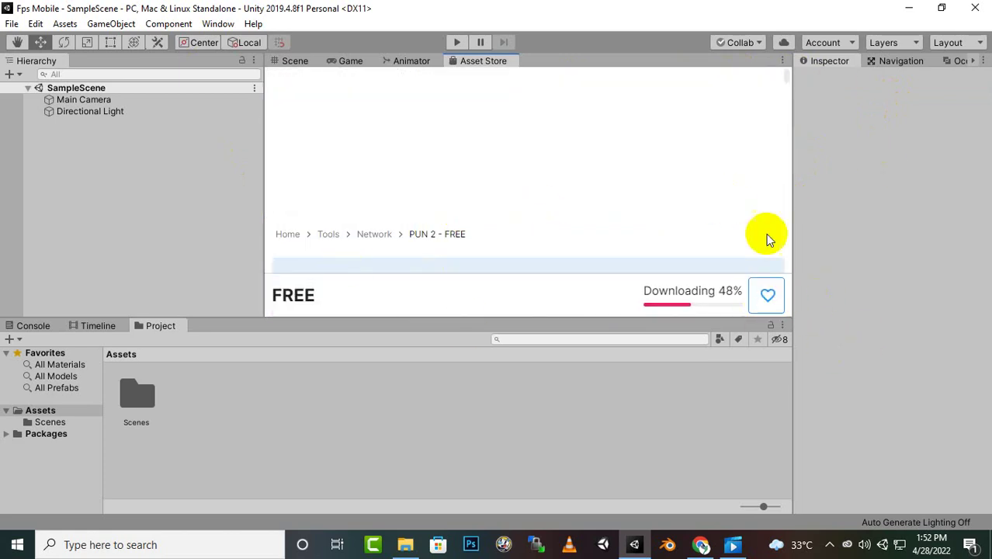
{"action": "left_click", "coordinate": [783, 61]}
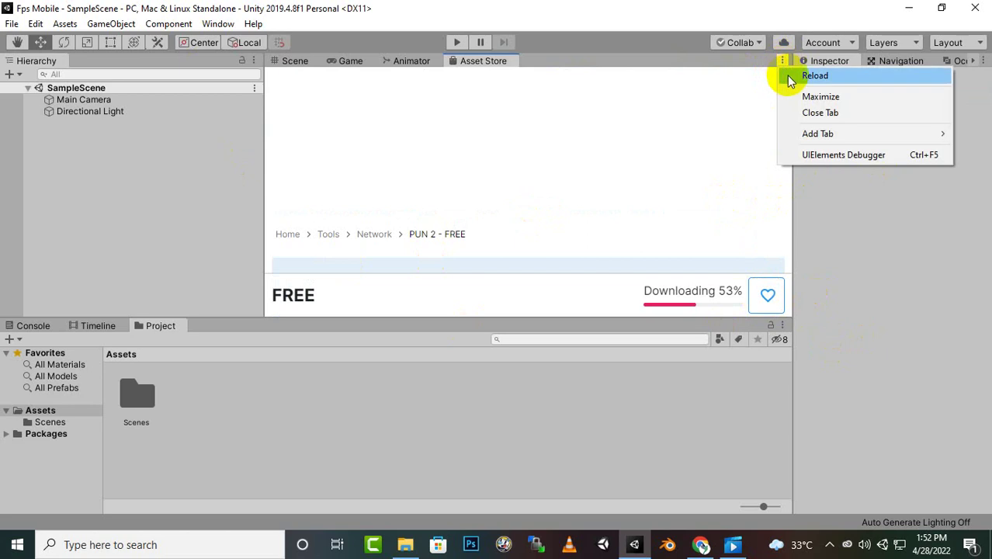
{"action": "left_click", "coordinate": [800, 97]}
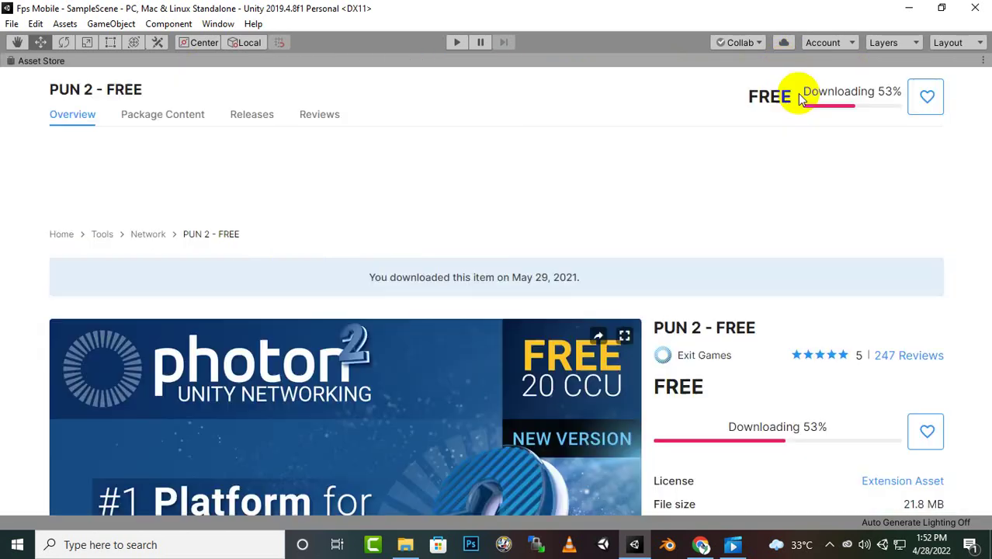
{"action": "left_click", "coordinate": [982, 61]}
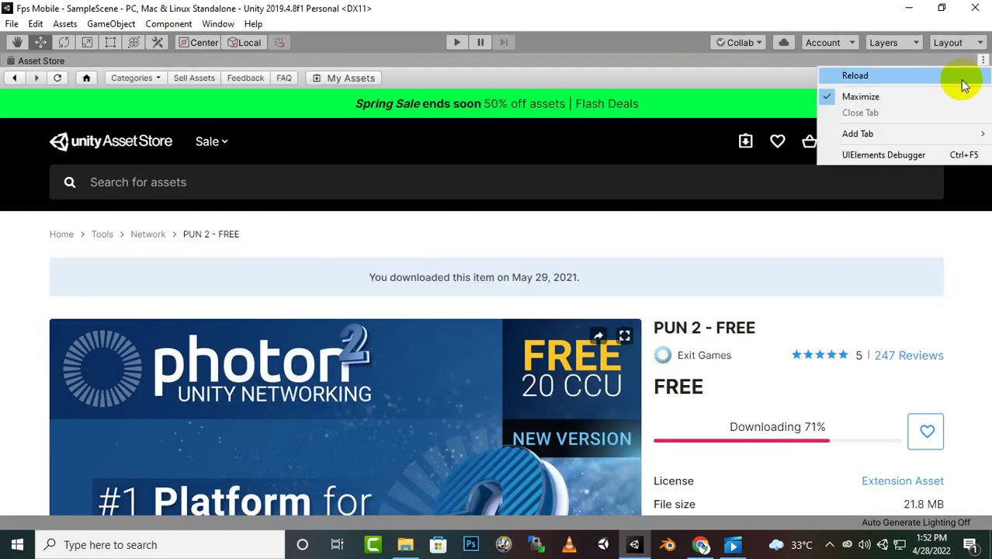
{"action": "left_click", "coordinate": [922, 101]}
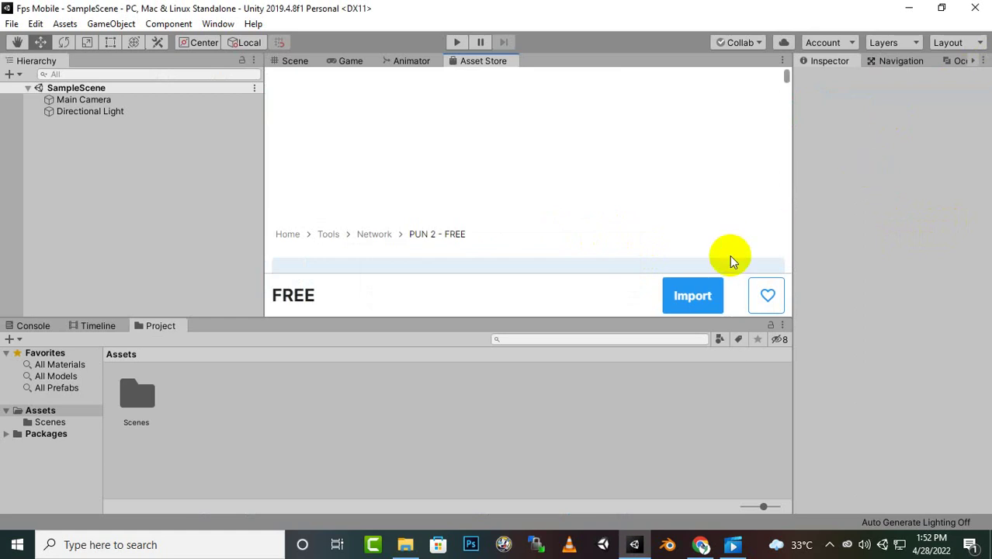
- Import all files of the downloaded PUN 2 - FREE package into the project
{"action": "left_click", "coordinate": [702, 301]}
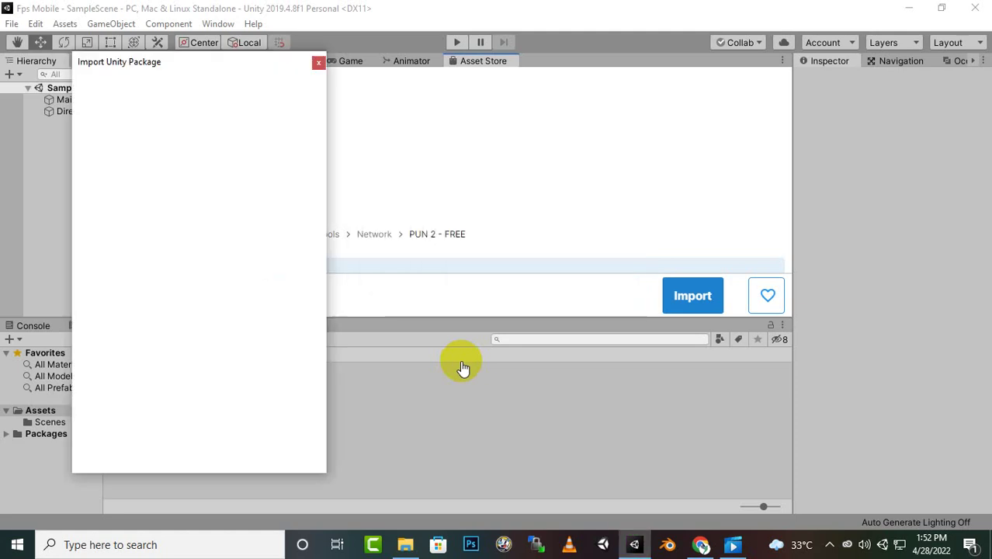
{"action": "left_click", "coordinate": [295, 460]}
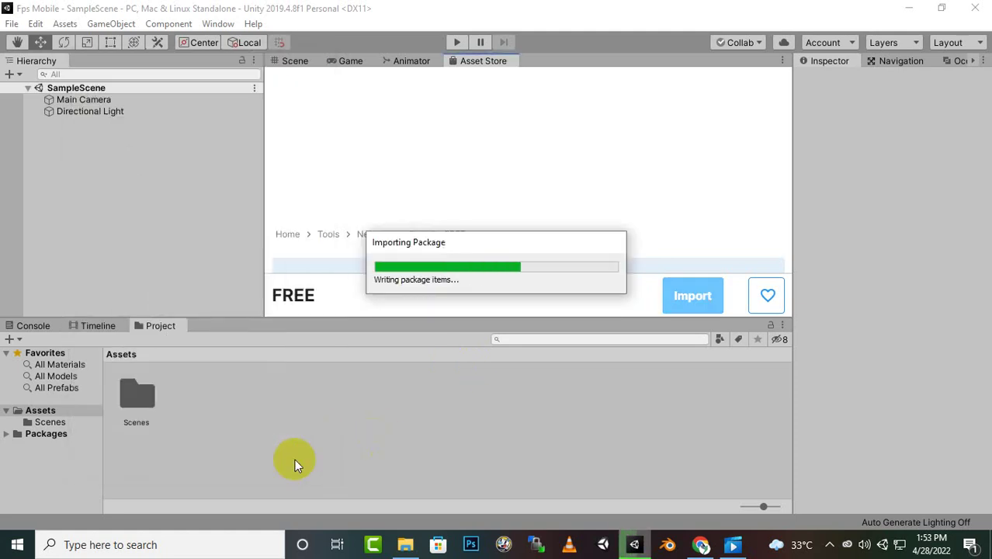